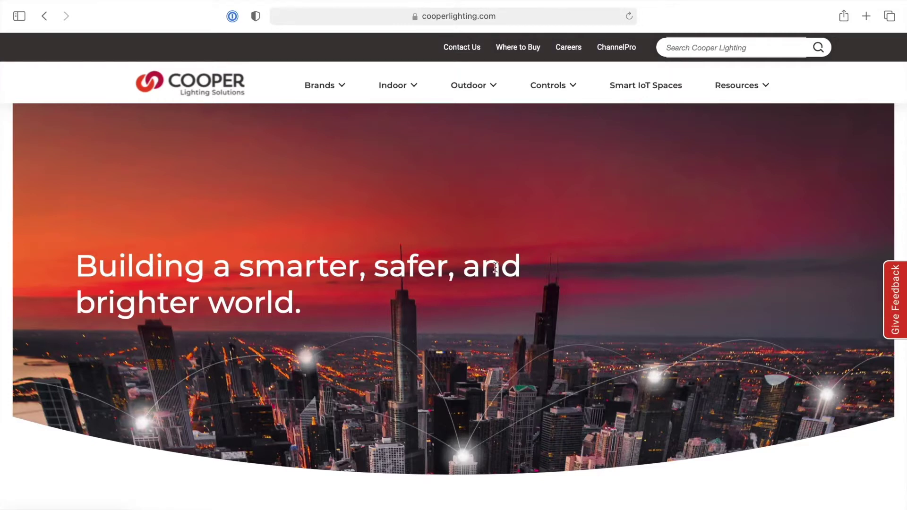
- Search the site for 'Cruze', open Cruze ST, and show its Spec Sheets list
left_click(687, 51)
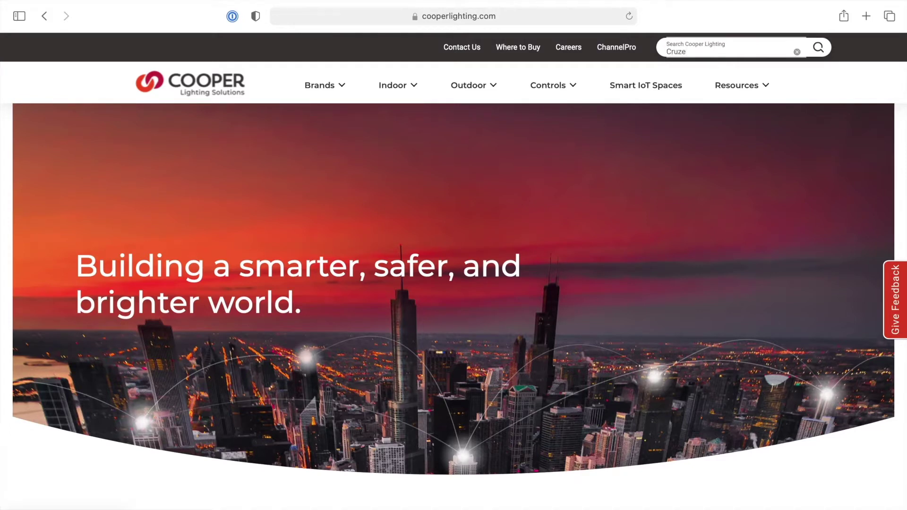
key("Return")
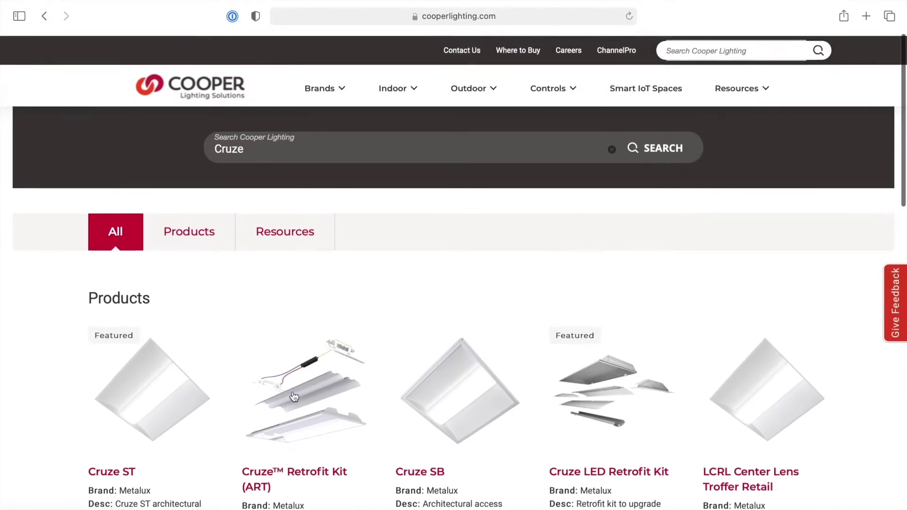
scroll(294, 396, "down", 3)
left_click(178, 344)
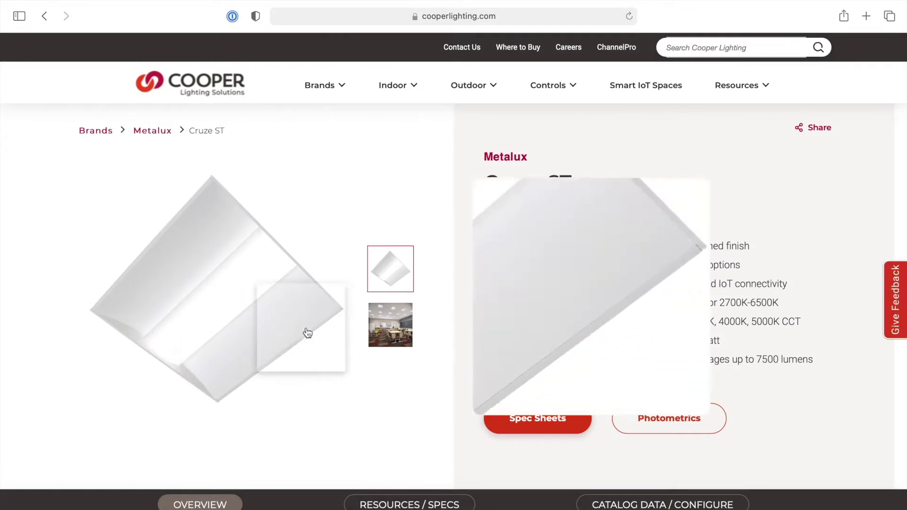
left_click(515, 430)
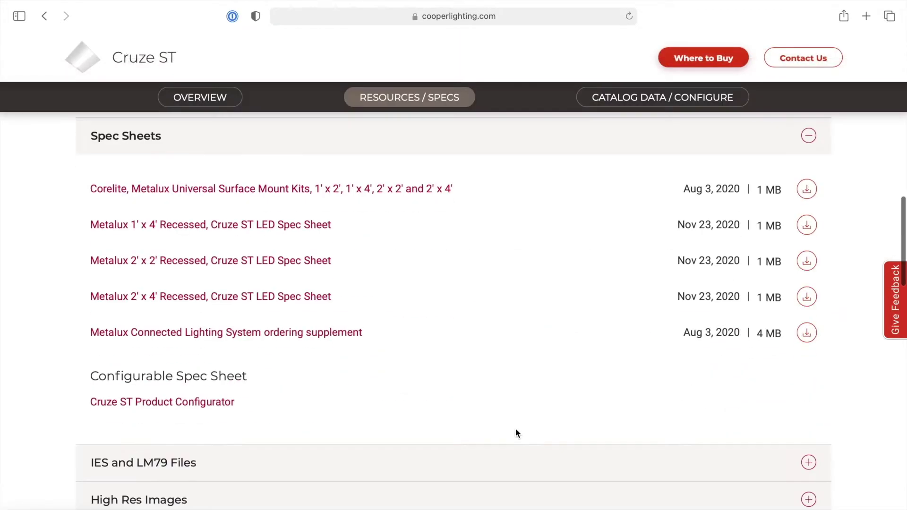
scroll(515, 429, "down", 1)
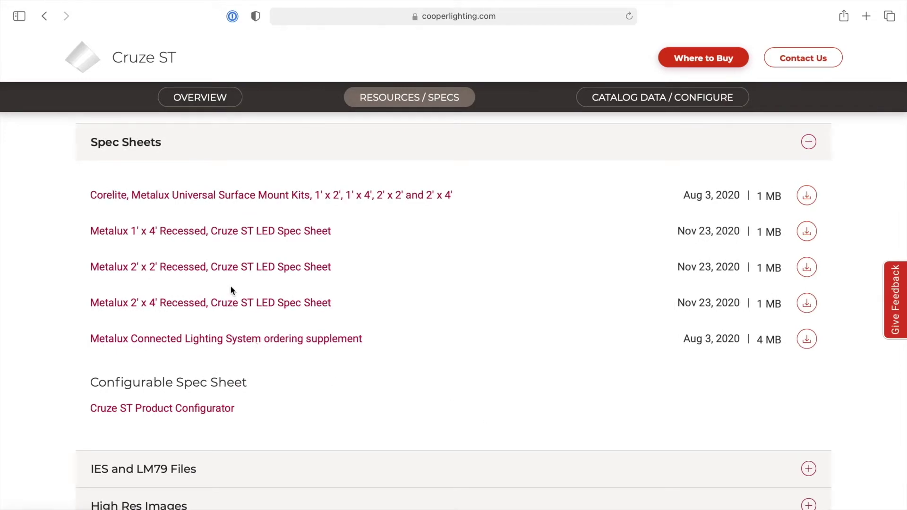
- Open the Metalux 2' x 2' Recessed Cruze ST LED spec sheet and scroll to Order Information
left_click(228, 269)
scroll(454, 420, "down", 15)
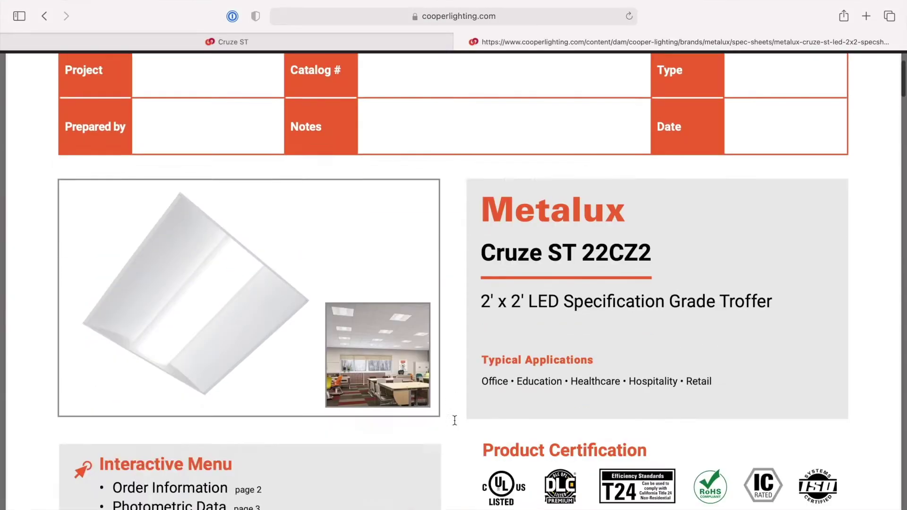
scroll(454, 419, "down", 15)
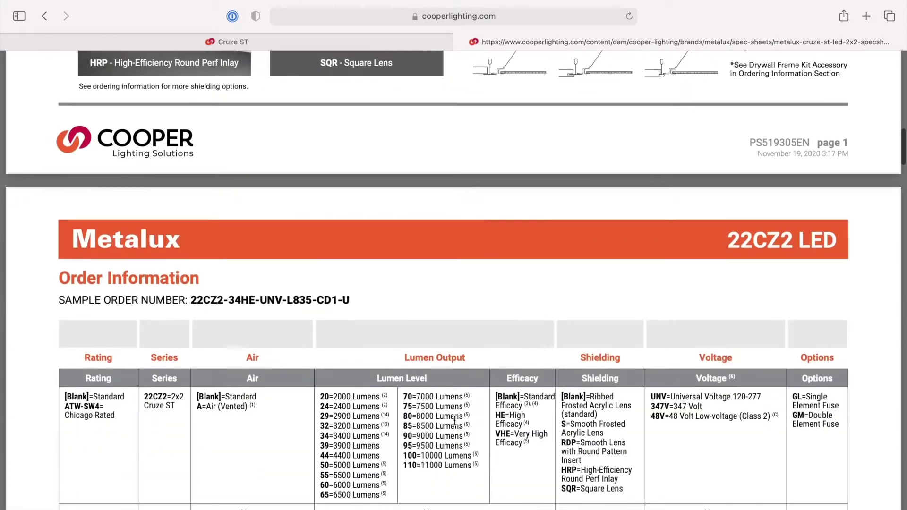
scroll(454, 420, "down", 1)
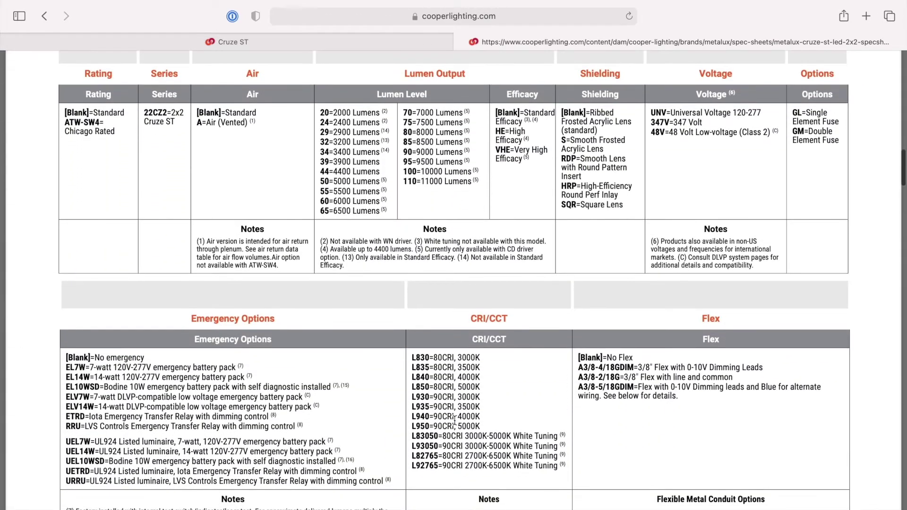
scroll(455, 420, "down", 5)
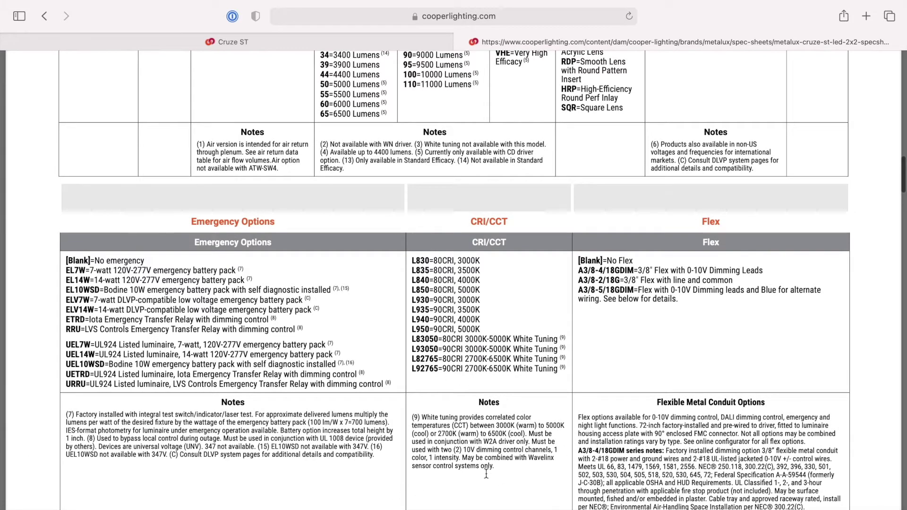
scroll(481, 477, "down", 14)
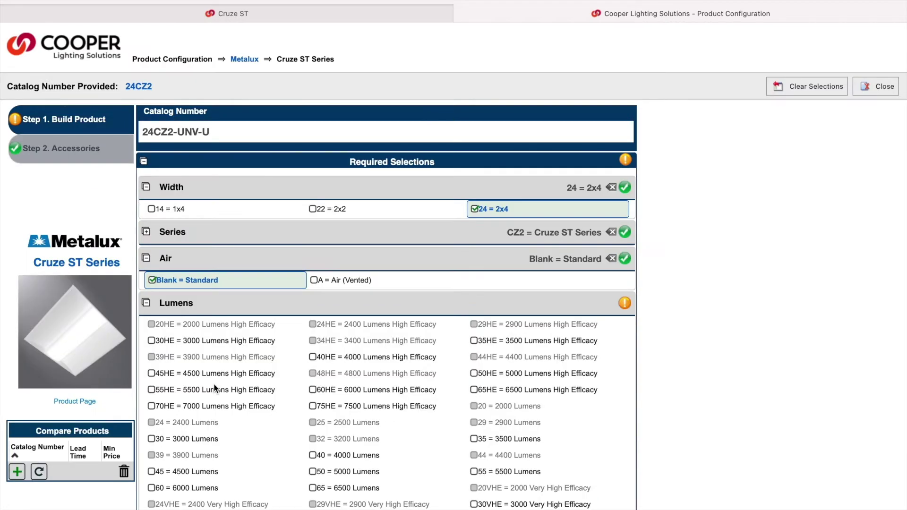
- Select 22 (2x2), 44HE, S smooth frosted lens, L840, CD 0-10V dimming and 1 driver
left_click(325, 212)
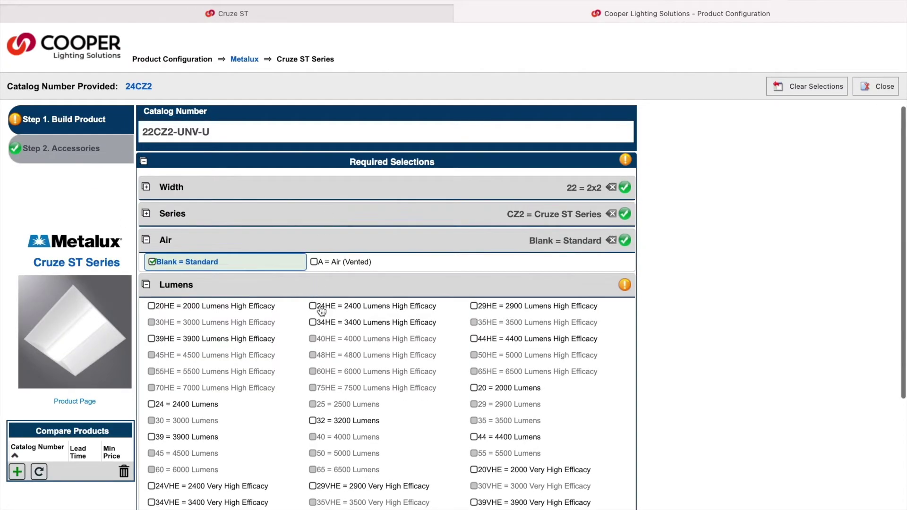
scroll(321, 310, "down", 3)
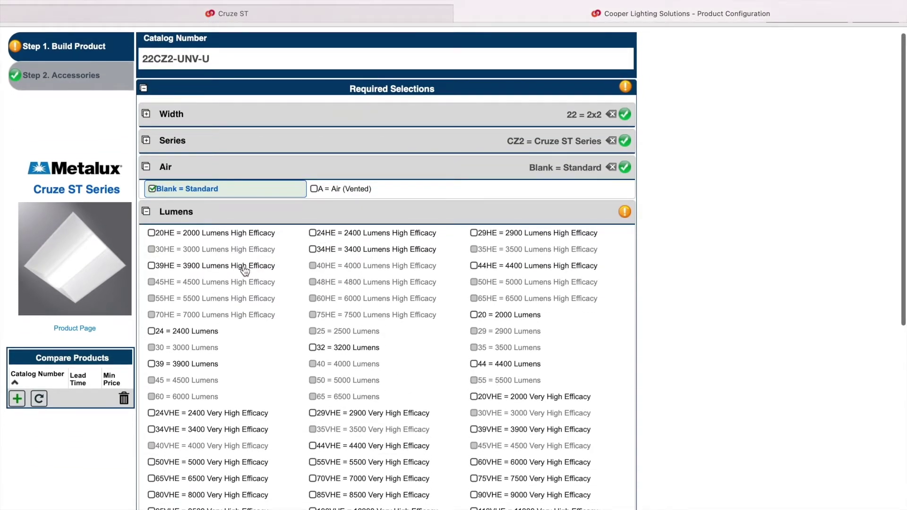
left_click(529, 268)
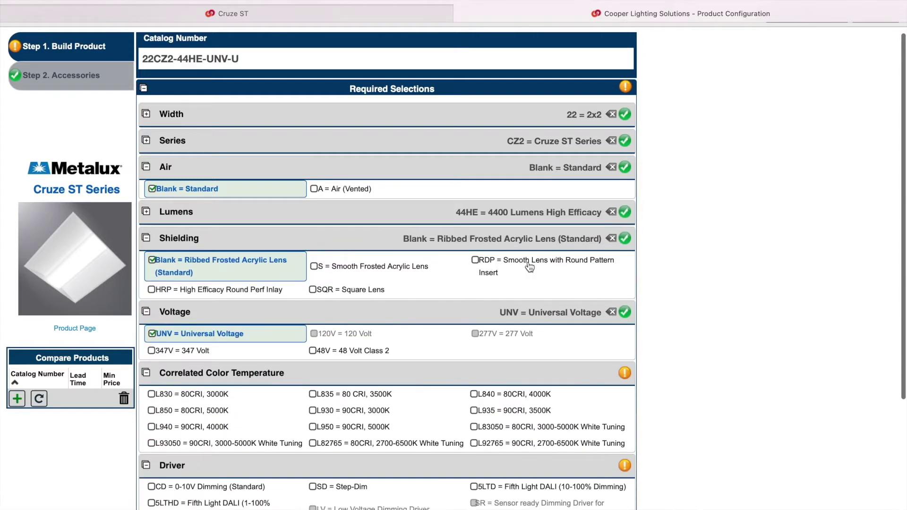
left_click(409, 268)
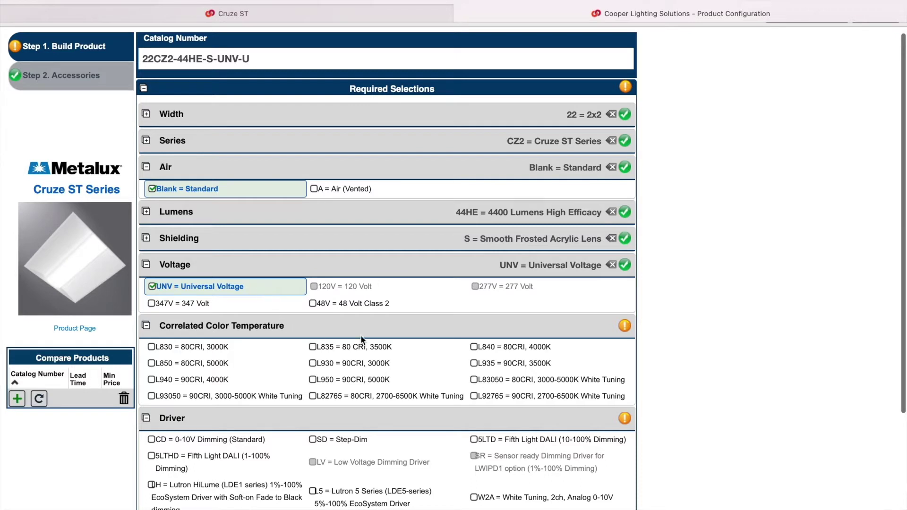
left_click(489, 350)
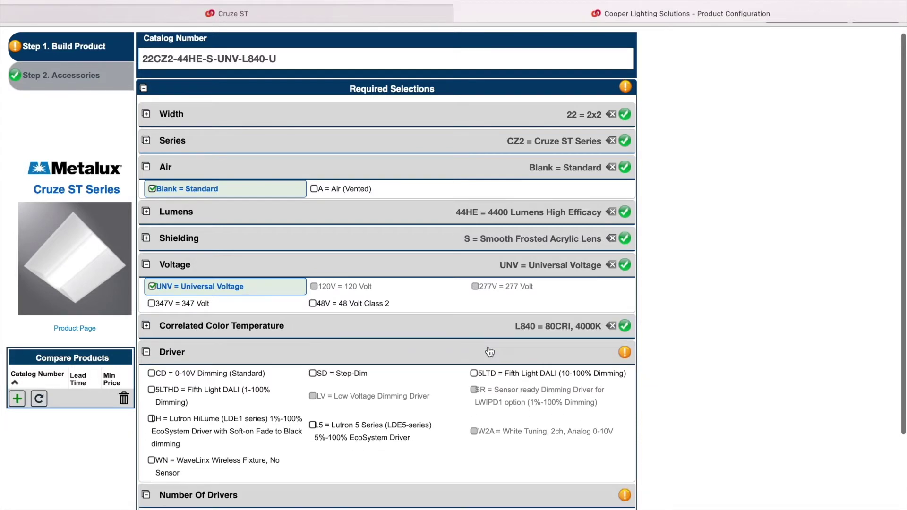
left_click(193, 376)
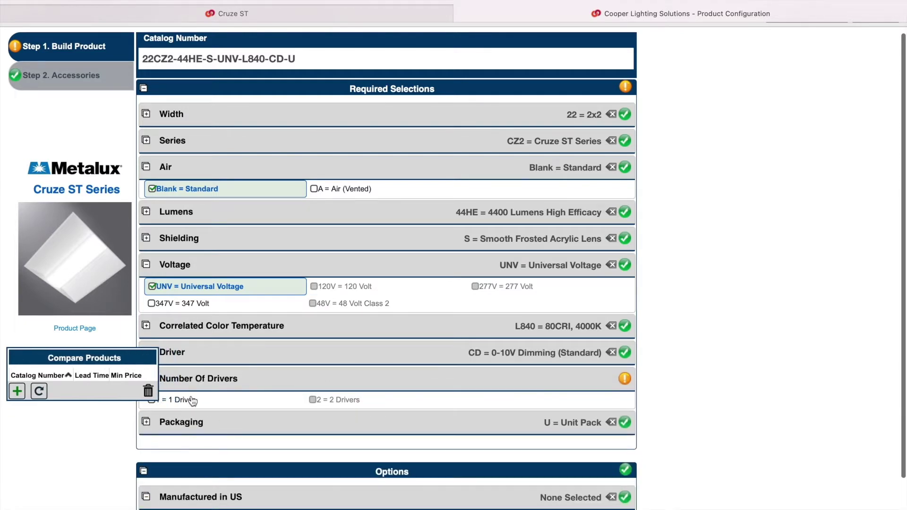
left_click(191, 402)
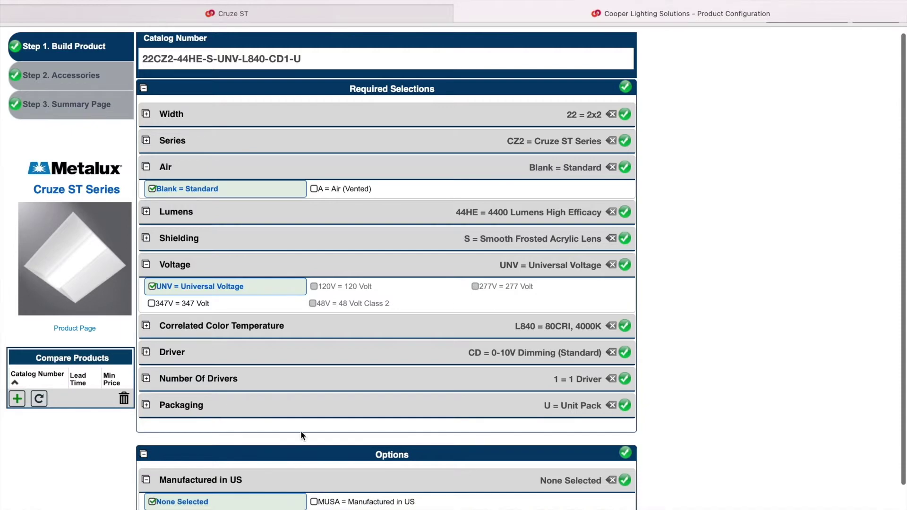
- Change the Cruze ST voltage to 347V = 347 Volt
scroll(300, 434, "down", 4)
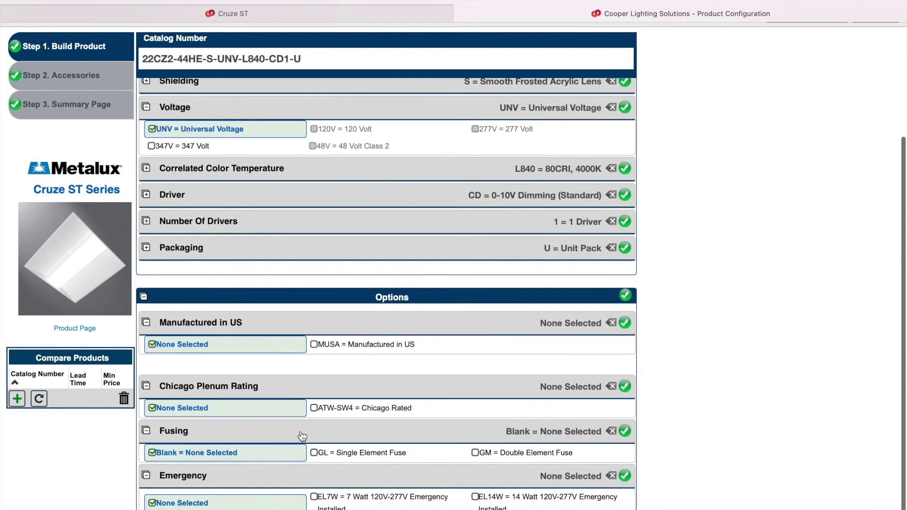
scroll(303, 436, "down", 3)
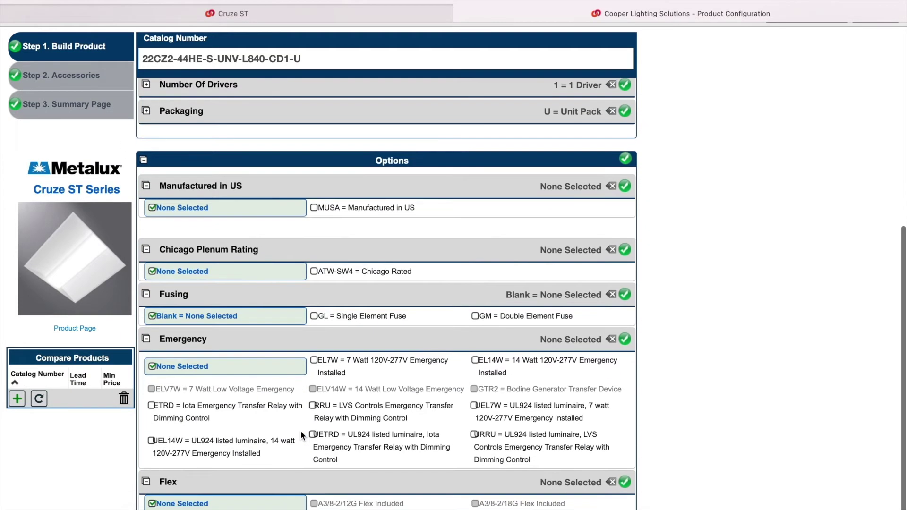
scroll(300, 434, "down", 2)
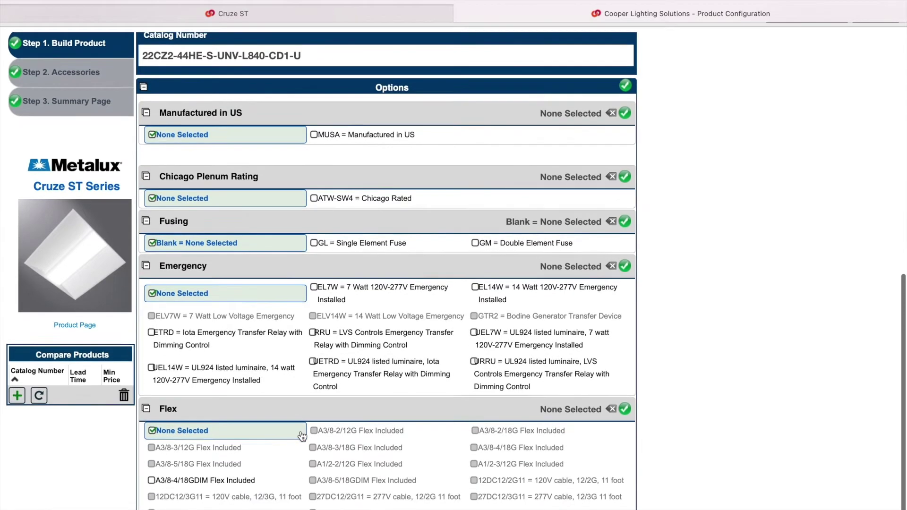
scroll(302, 435, "up", 10)
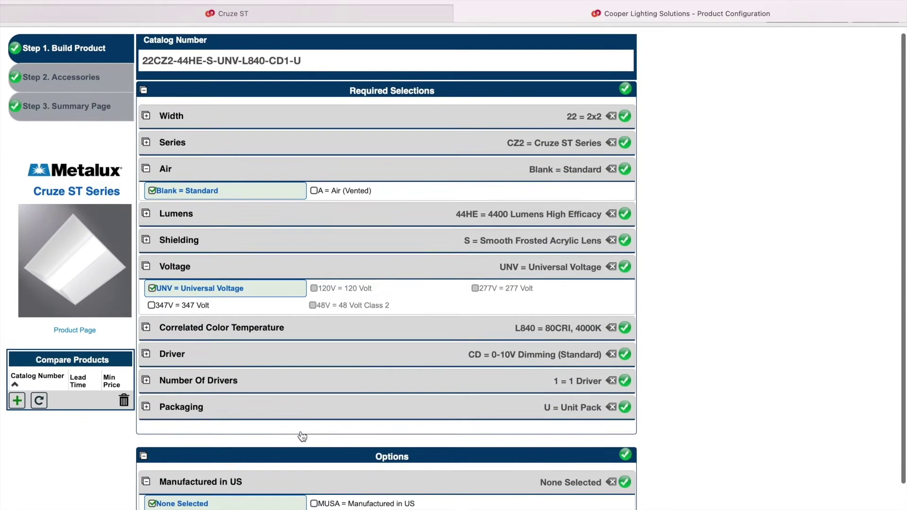
scroll(303, 436, "up", 1)
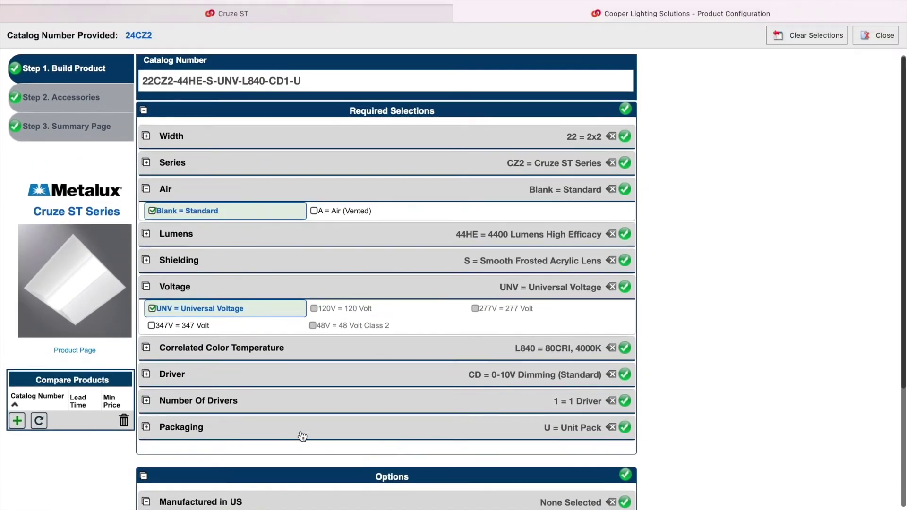
left_click(196, 326)
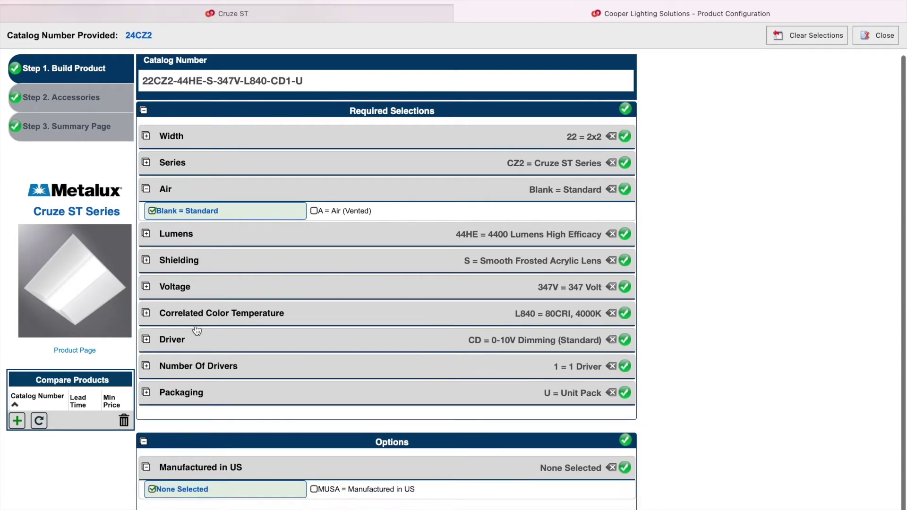
- Add the WAA WaveLinx wireless integrated sensor and switch the driver to Lutron 5 Series (L51)
left_click(251, 345)
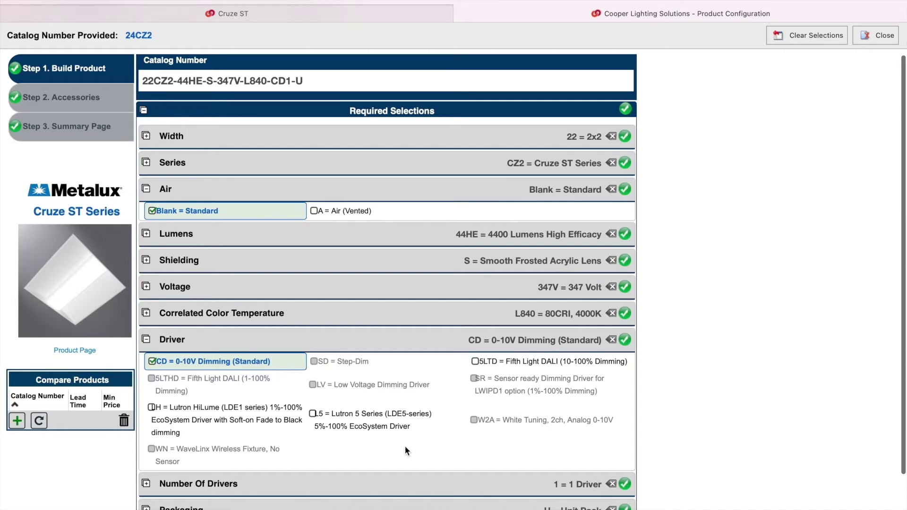
scroll(282, 343, "down", 6)
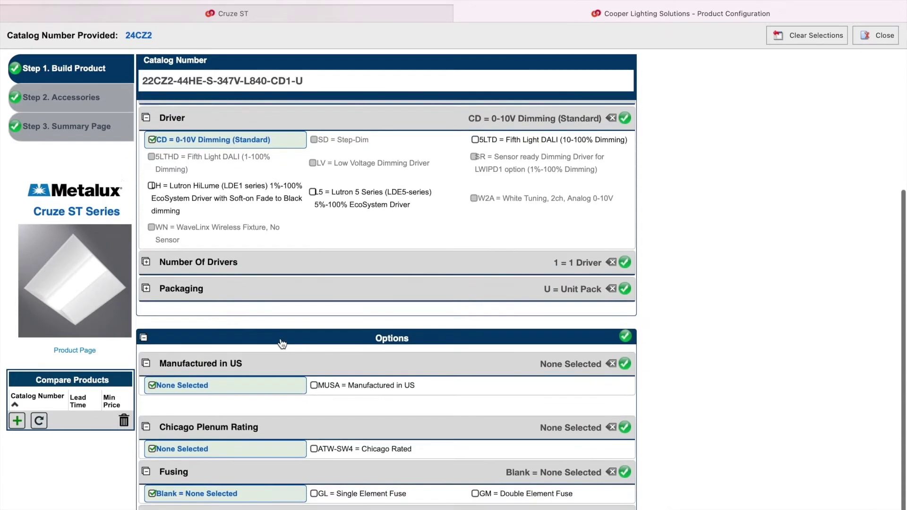
scroll(282, 343, "down", 6)
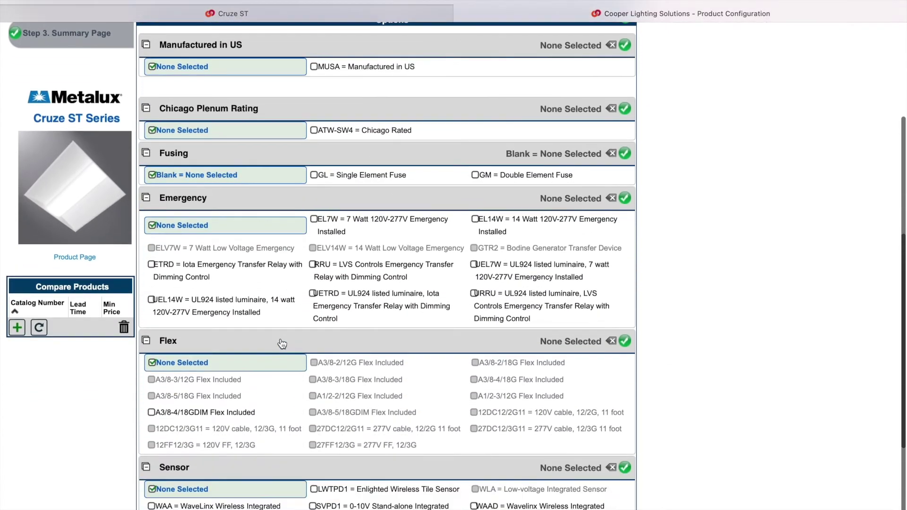
scroll(282, 344, "down", 2)
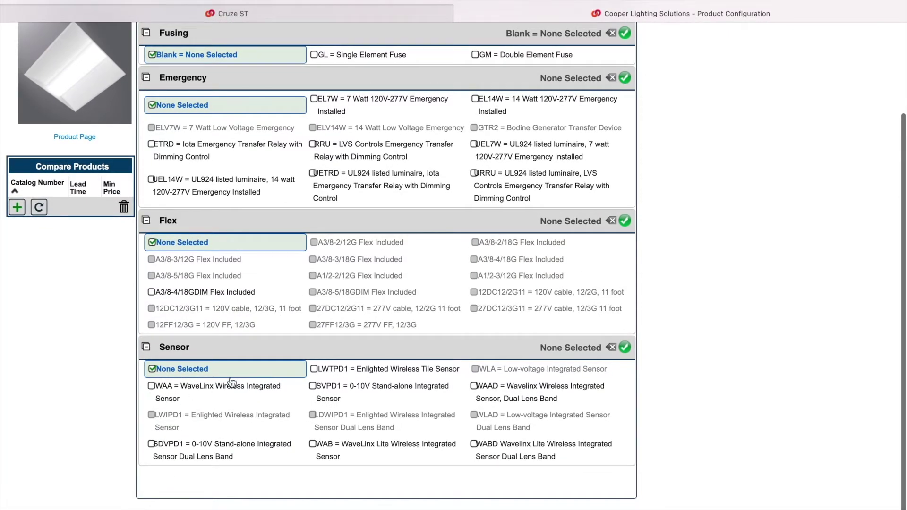
left_click(232, 382)
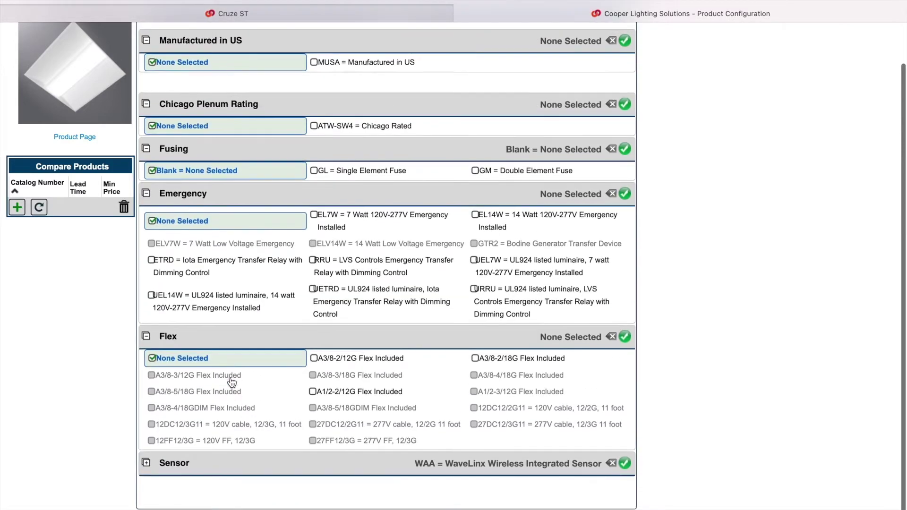
scroll(232, 381, "up", 5)
scroll(231, 381, "up", 6)
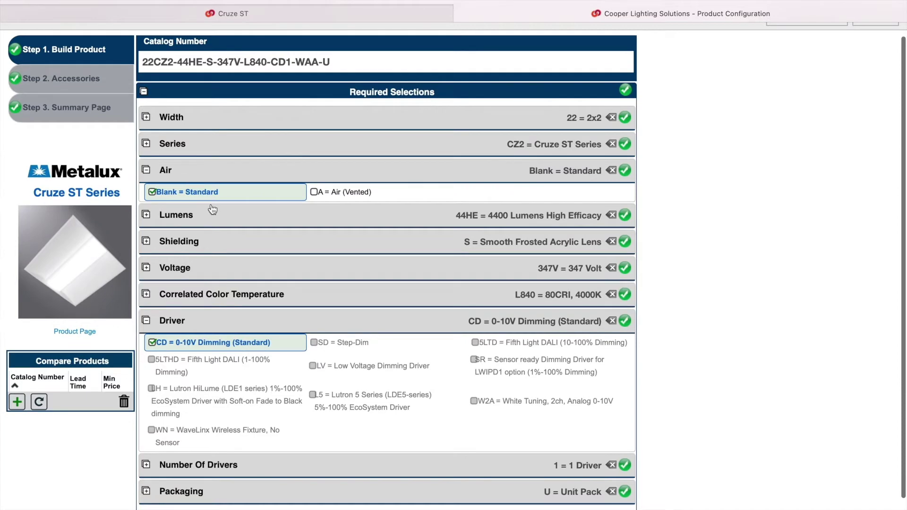
left_click(346, 398)
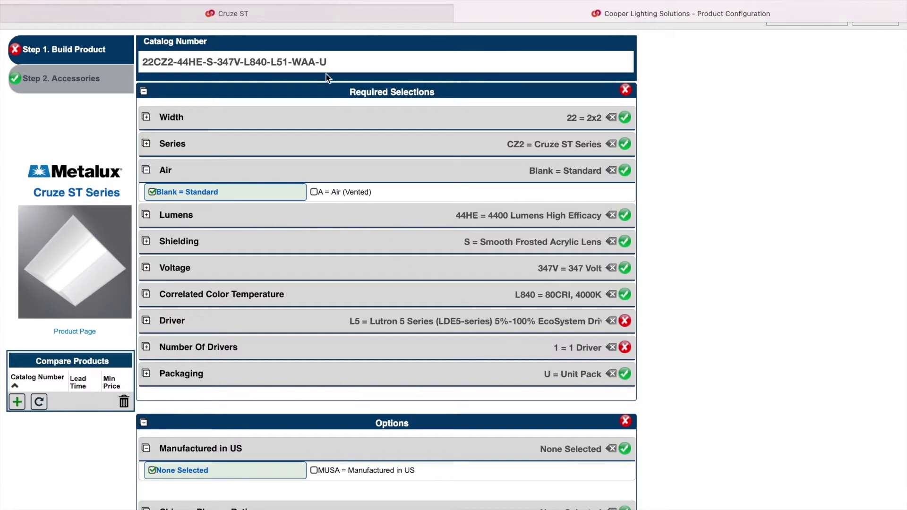
- Return the driver to CD 0-10V Dimming and select catalog number 22CZ2-44HE-S-347V-L840-CD1-WAA-U
left_click(146, 323)
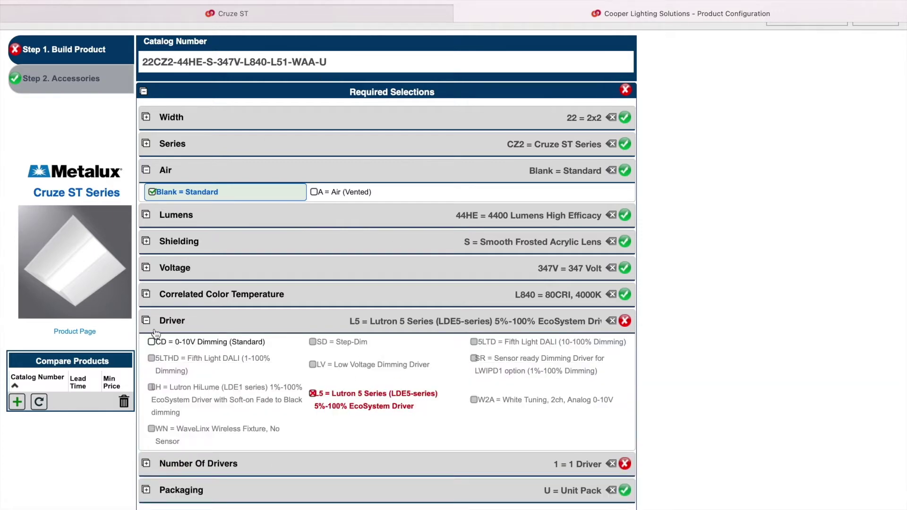
left_click(166, 346)
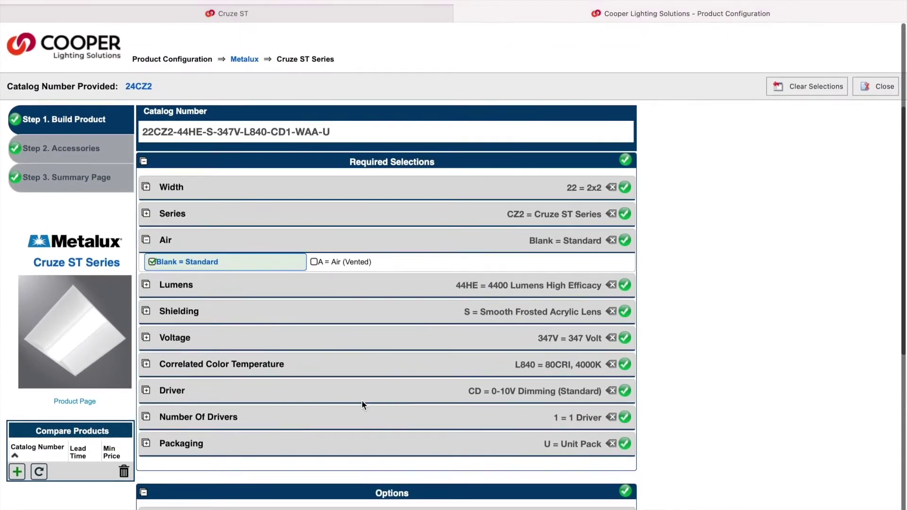
triple_click(261, 129)
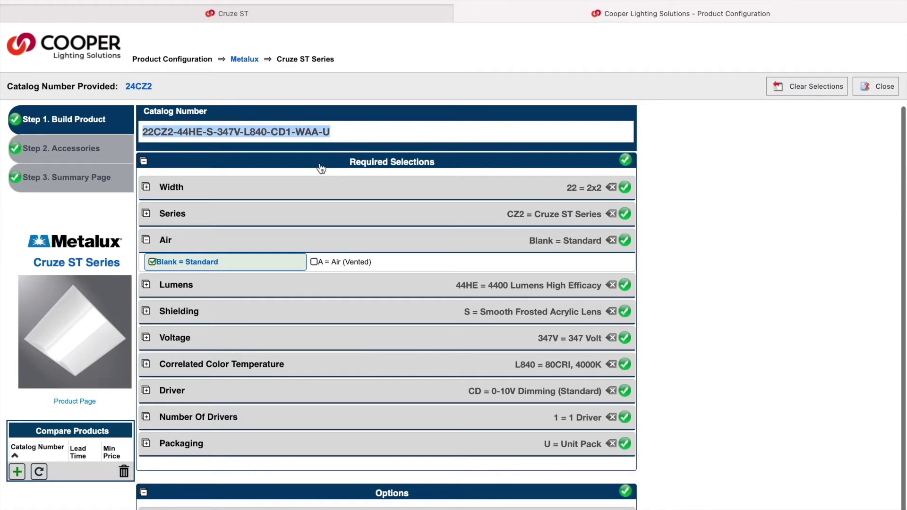
left_click(89, 152)
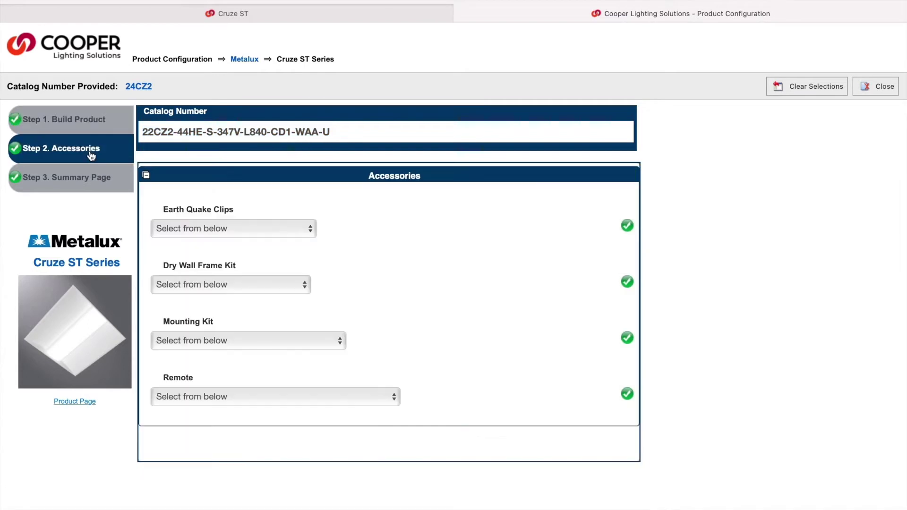
- Look through the Earthquake Clips, Drywall Frame Kit, Mounting Kit and Remote accessory lists without adding any
left_click(233, 232)
left_click(252, 203)
left_click(247, 284)
left_click(248, 255)
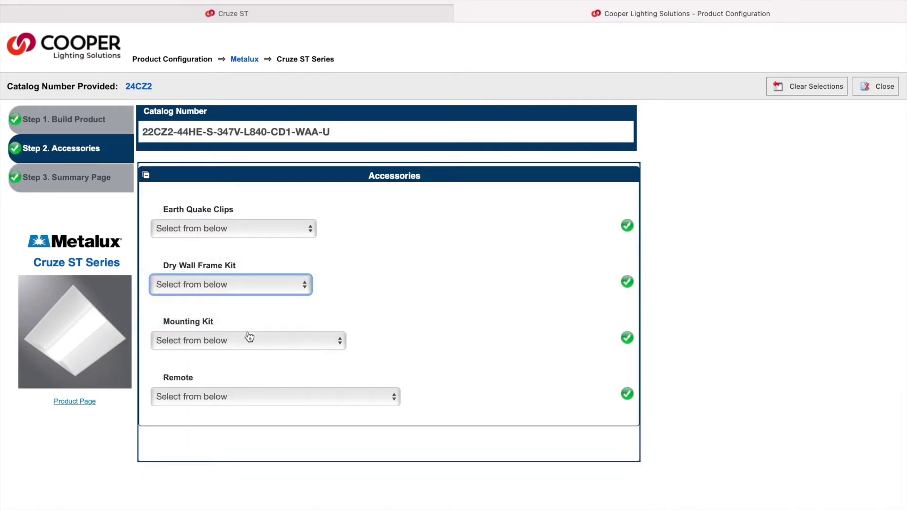
left_click(247, 339)
left_click(246, 313)
left_click(254, 396)
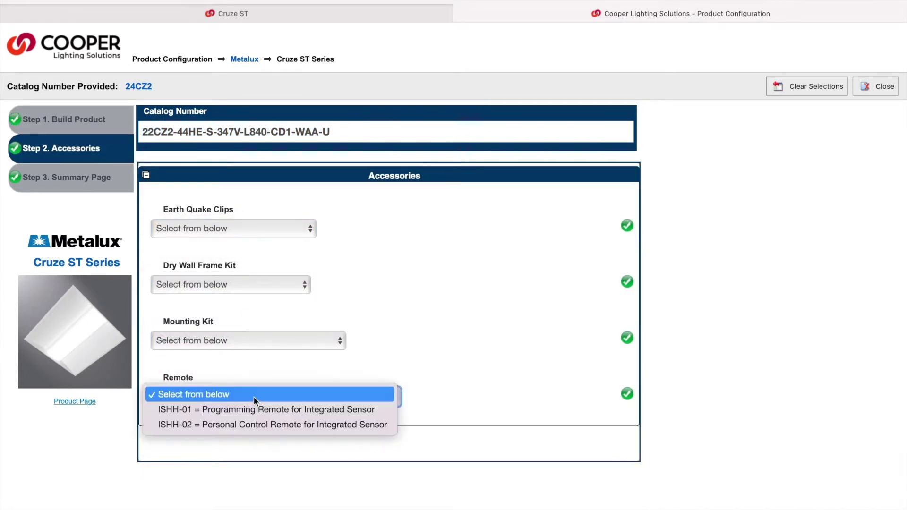
left_click(250, 358)
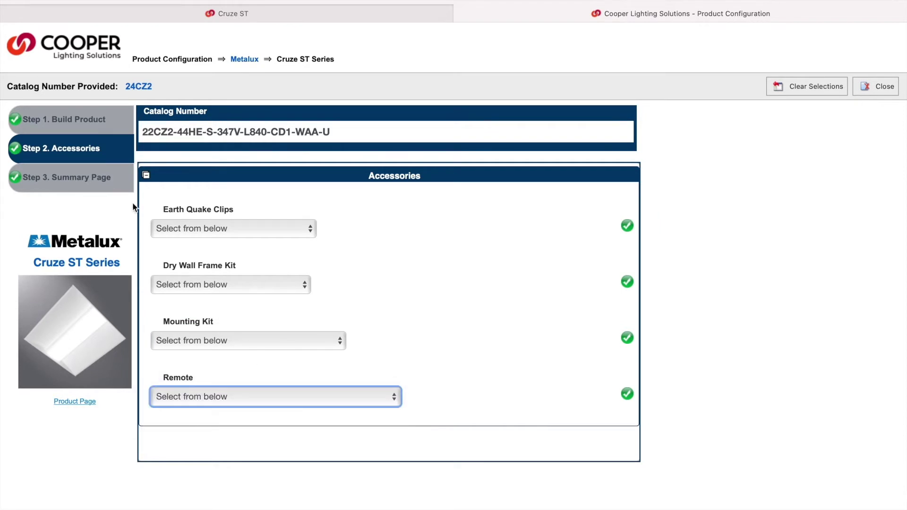
- Open the Summary page and scroll through the 22CZ2-44HE-S-347V-L840-CD1-WAA-U configuration details
left_click(91, 183)
scroll(293, 243, "down", 5)
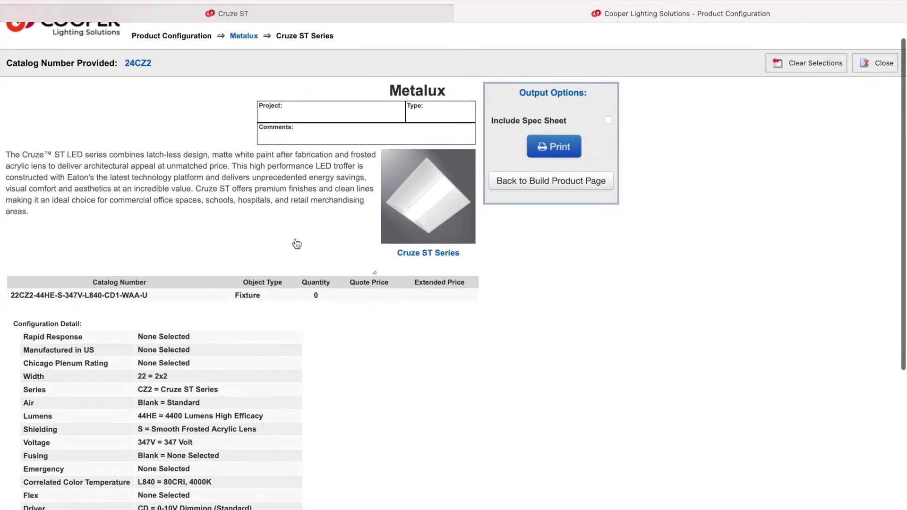
scroll(297, 244, "down", 2)
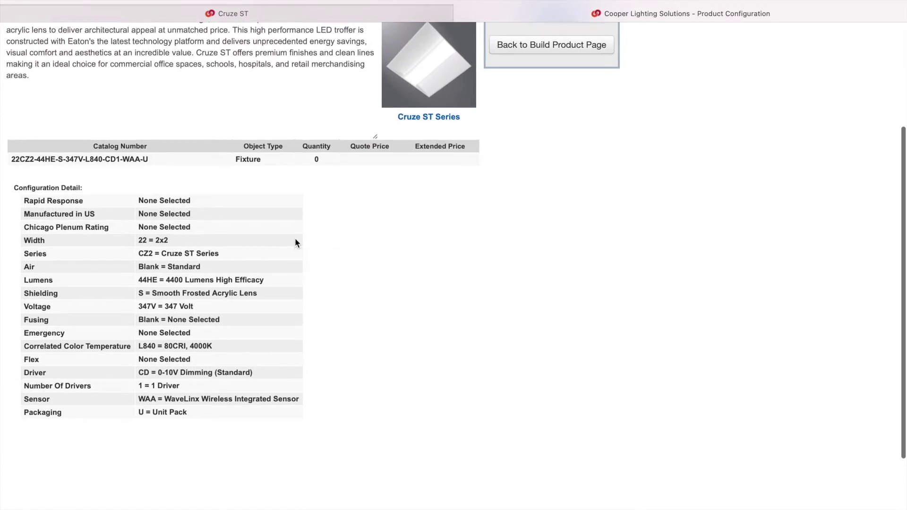
scroll(297, 243, "up", 7)
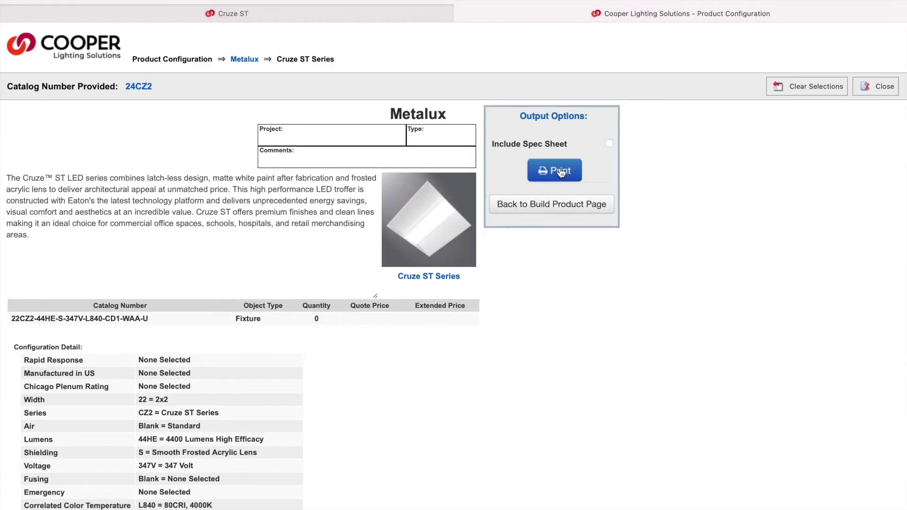
- Go from the homepage through Brands > Corelite to Continua SQ4 Suspended and show its spec sheets
left_click(549, 207)
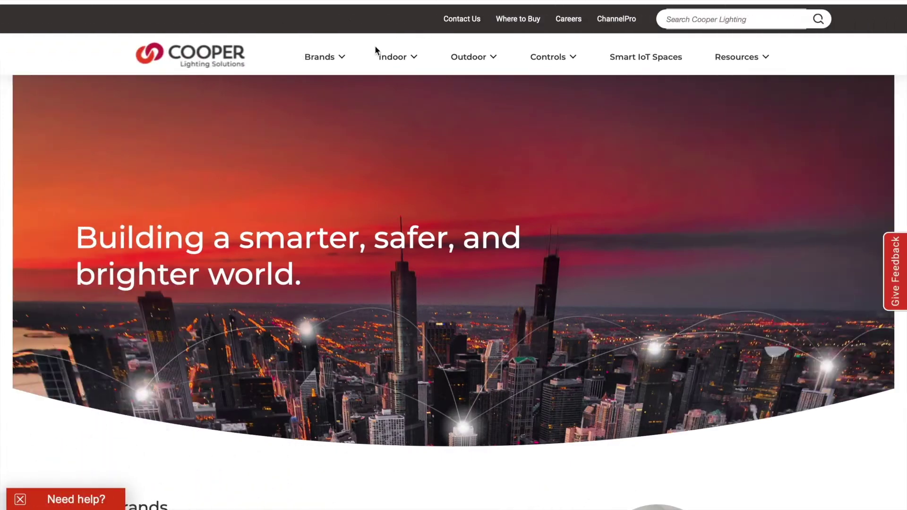
left_click(320, 59)
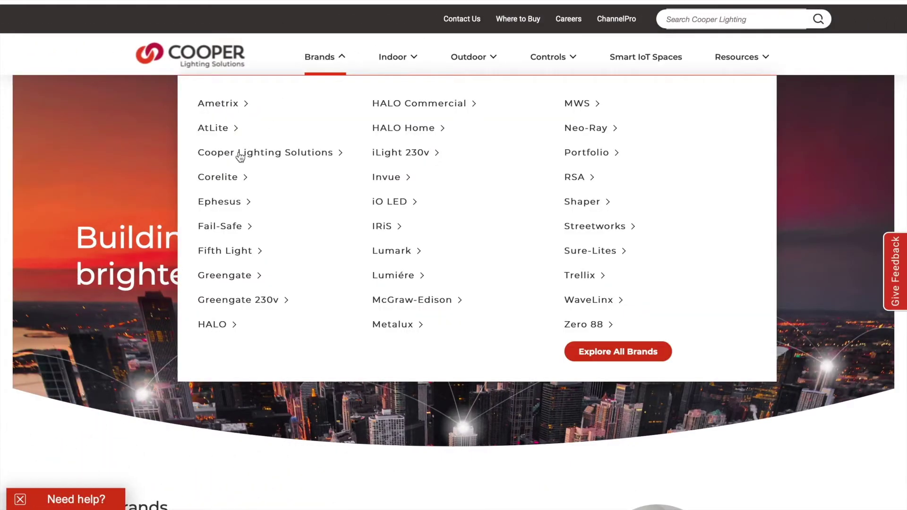
left_click(227, 178)
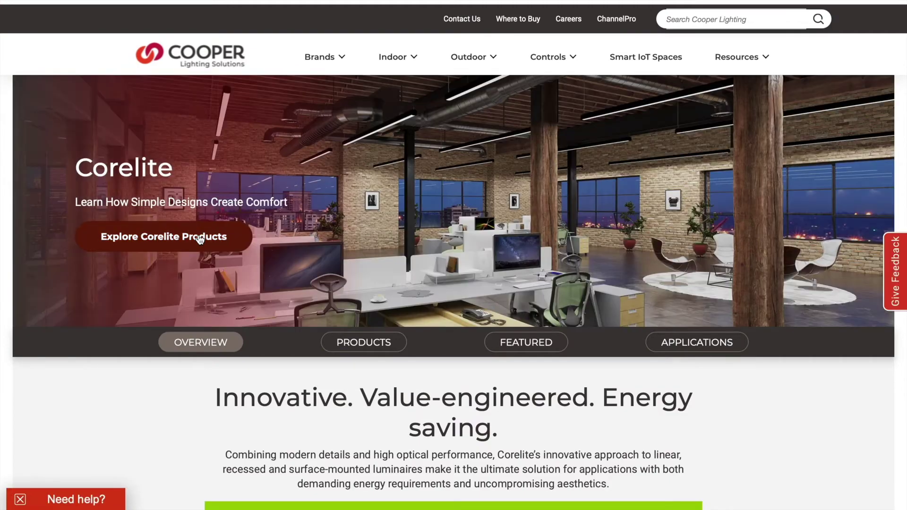
left_click(200, 239)
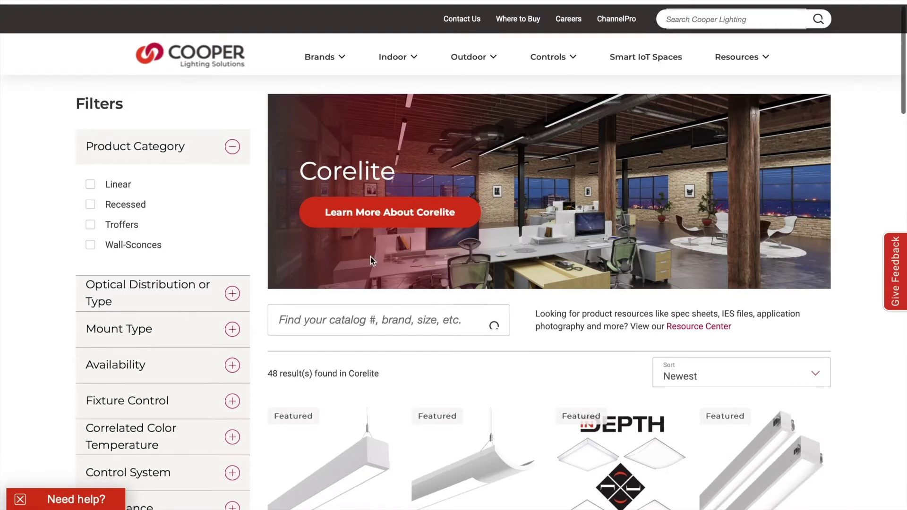
scroll(370, 260, "down", 3)
scroll(371, 257, "down", 2)
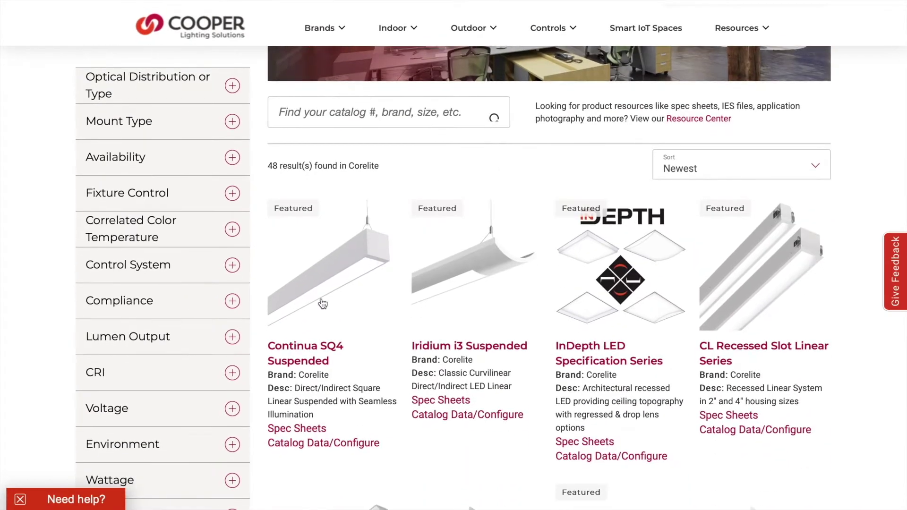
left_click(346, 299)
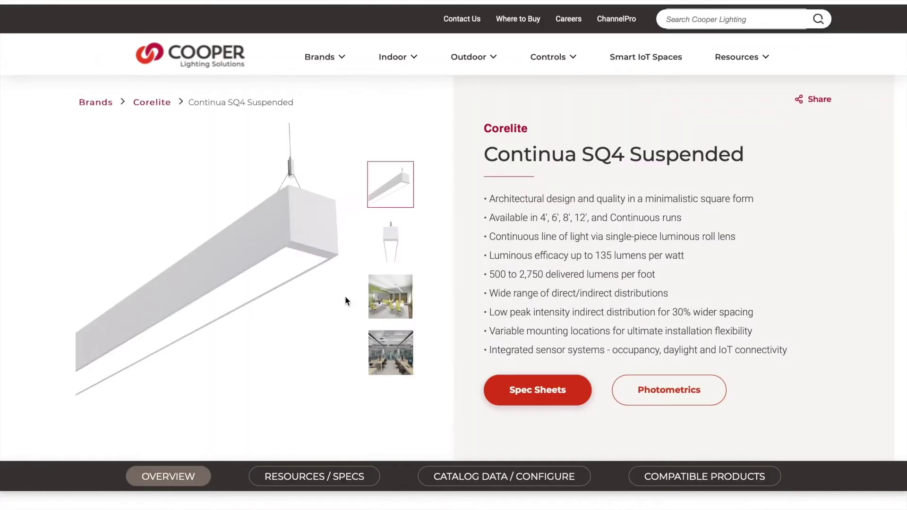
left_click(509, 389)
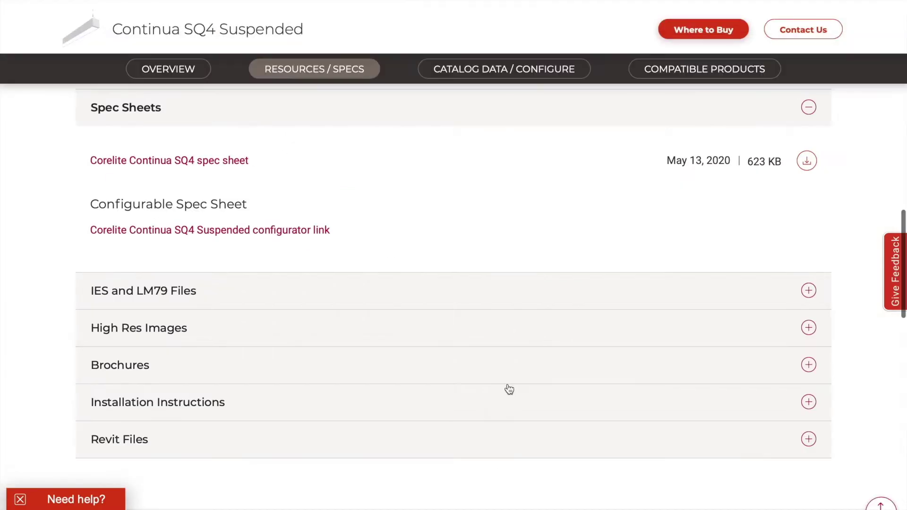
- Open the Continua SQ4 configurator and choose 050U, 100D, 935 (3500K, 90 CRI) and single circuit
left_click(249, 231)
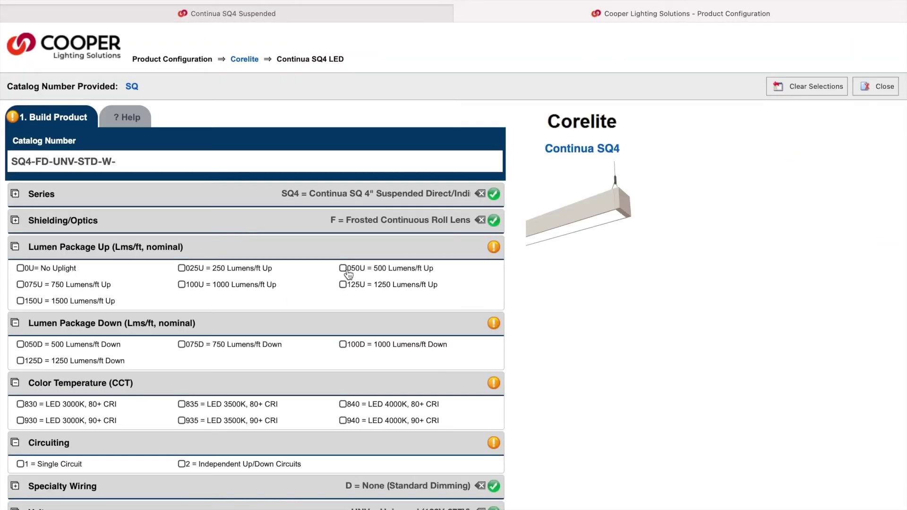
left_click(344, 269)
left_click(349, 298)
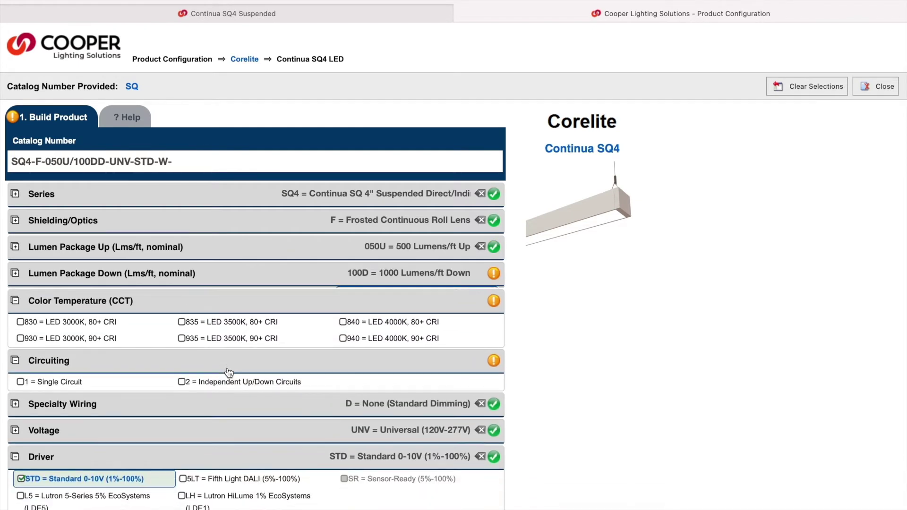
left_click(214, 340)
left_click(55, 382)
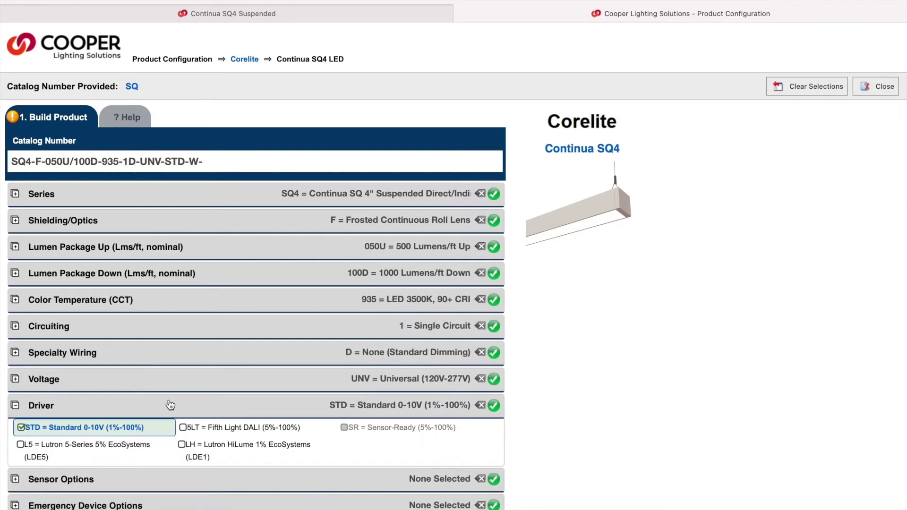
- Choose AC aircraft cable suspension, *RUN/PATTERN length and 8' maximum fixture length
scroll(170, 403, "down", 5)
left_click(114, 370)
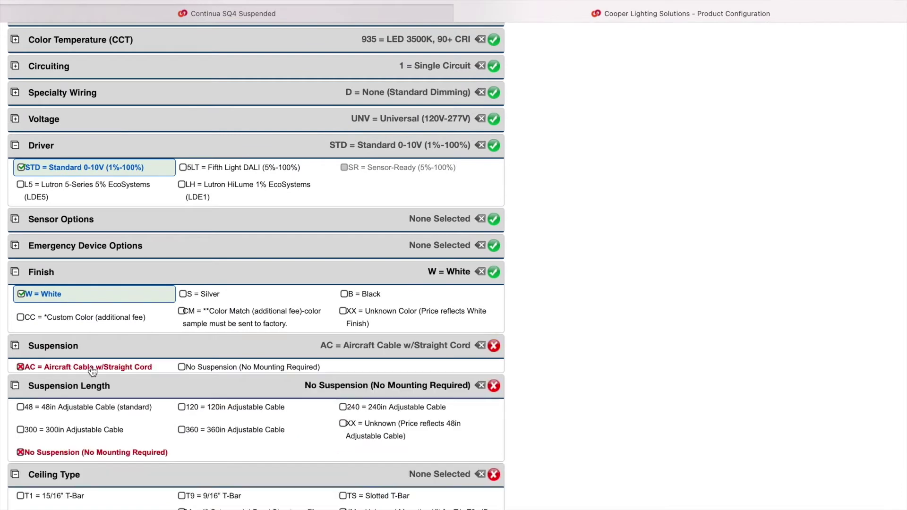
scroll(193, 486, "down", 1)
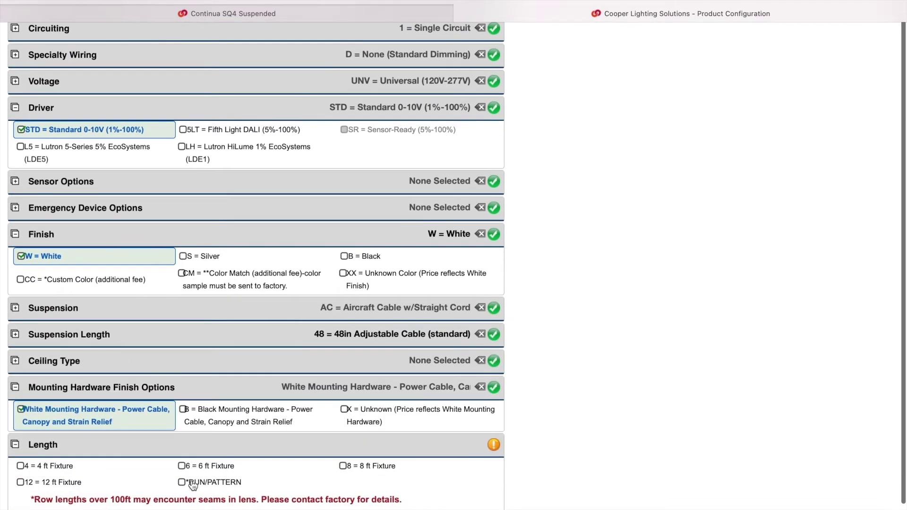
left_click(193, 485)
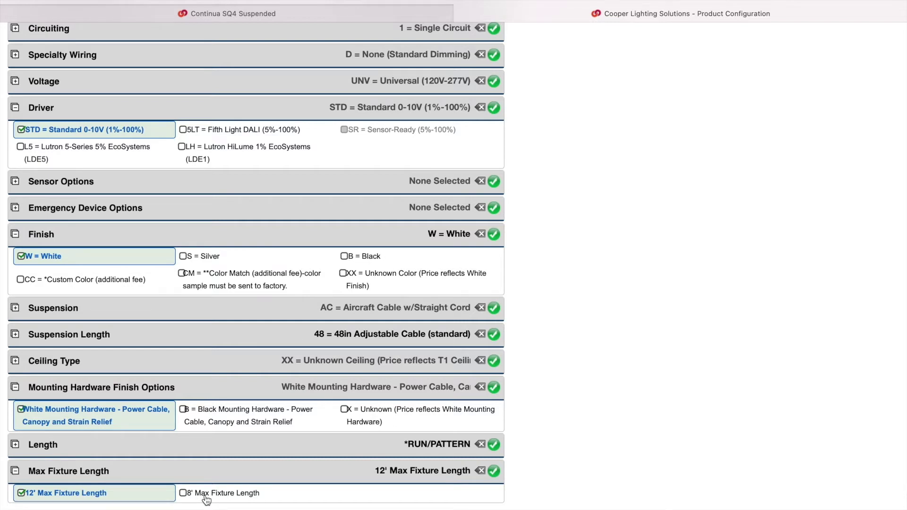
left_click(205, 494)
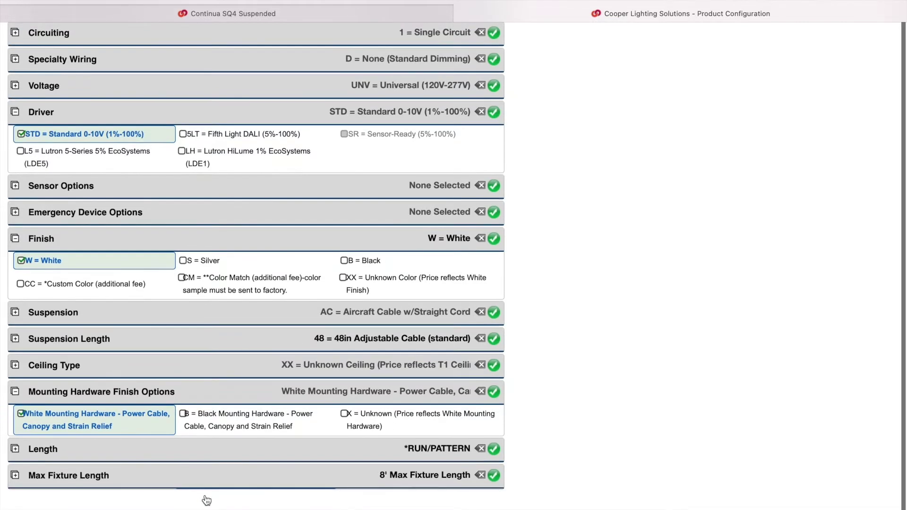
scroll(239, 399, "up", 5)
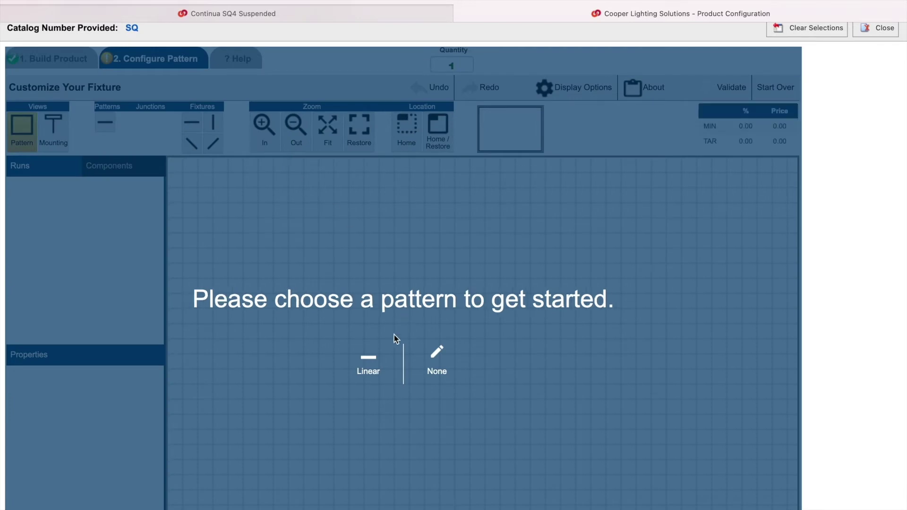
- Create a Linear pattern 24 ft long, preview it, and accept Run 1 of three 8' fixtures
left_click(367, 371)
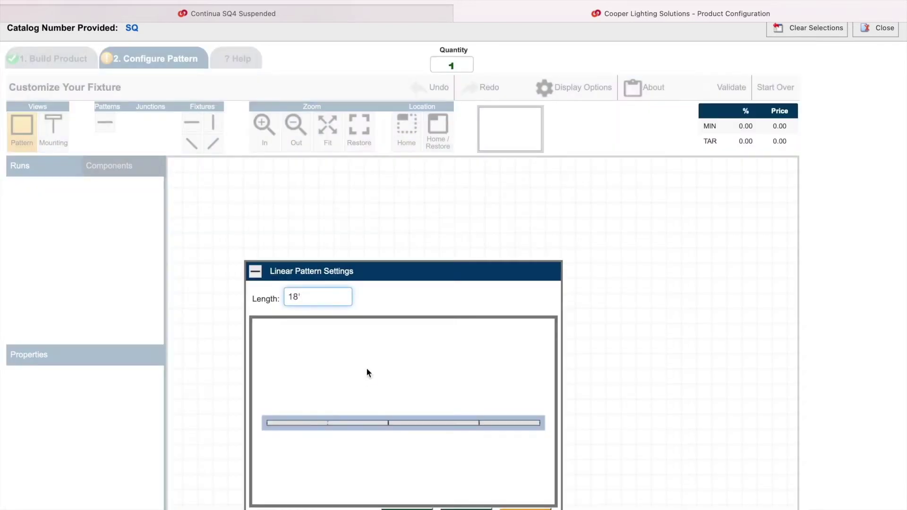
scroll(366, 368, "down", 3)
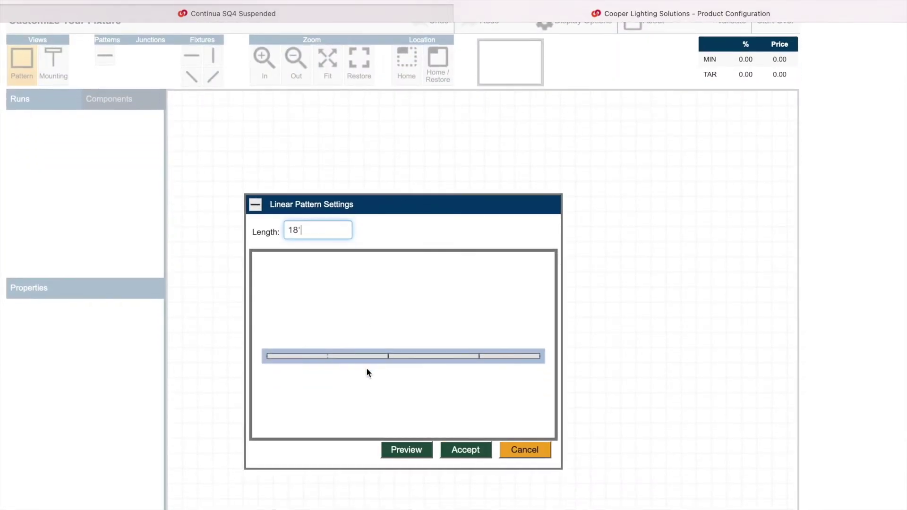
key("BackSpace")
key("BackSpace")
type("24")
left_click(408, 450)
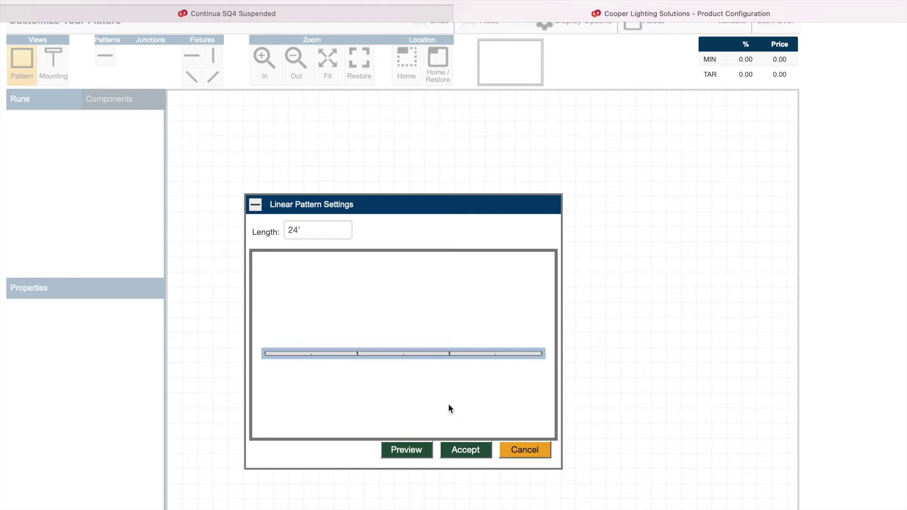
left_click(476, 459)
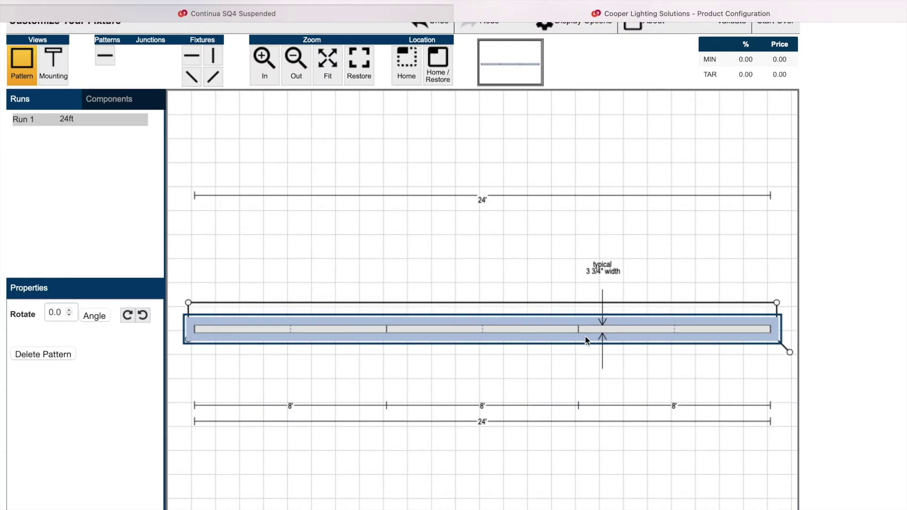
- Resize Run 1 from 24 ft to 16 ft so it holds two 8' fixtures
left_click(277, 330)
left_click(462, 331)
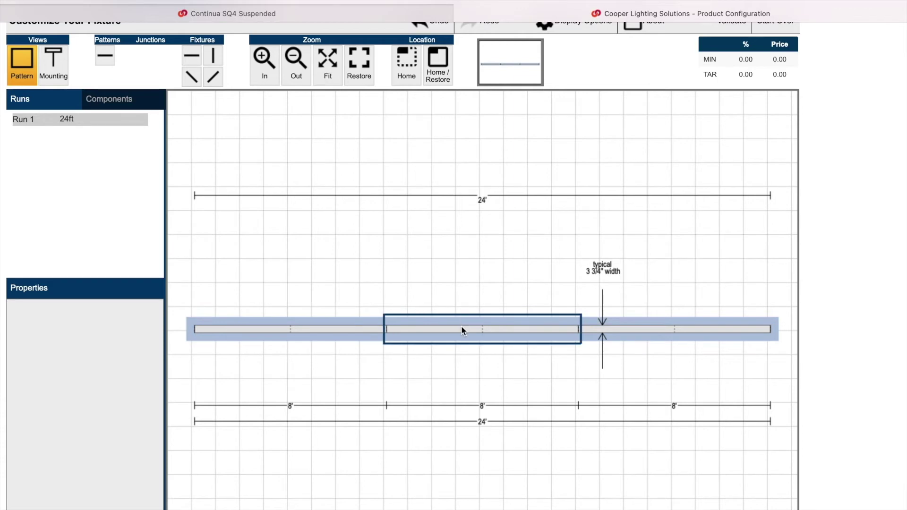
left_click(645, 337)
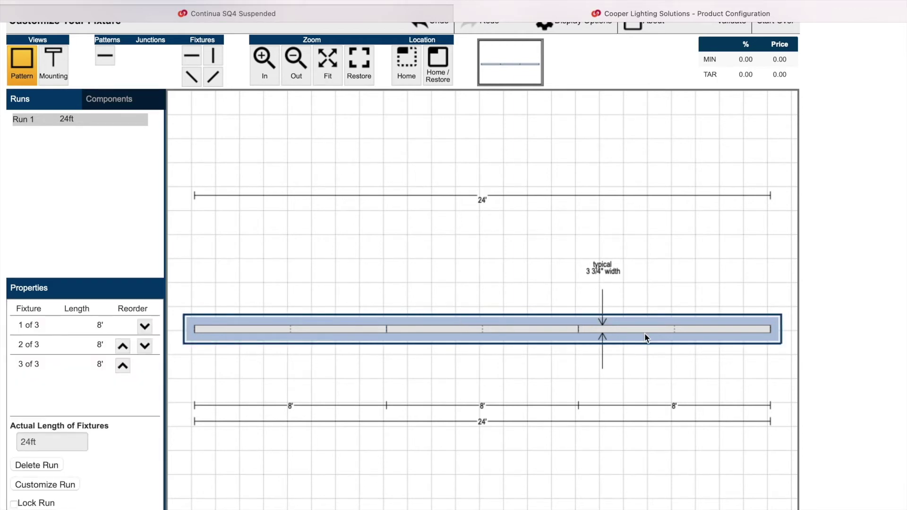
left_click(727, 325)
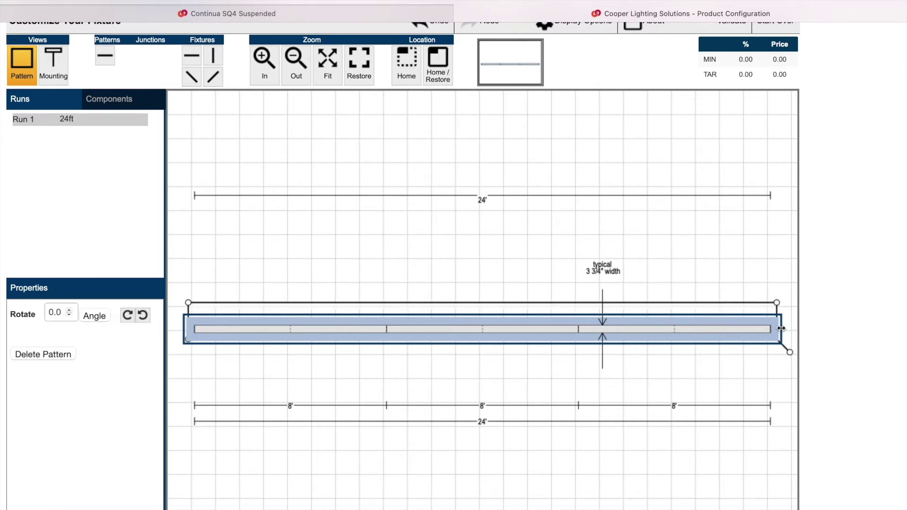
left_click_drag(781, 330, 617, 337)
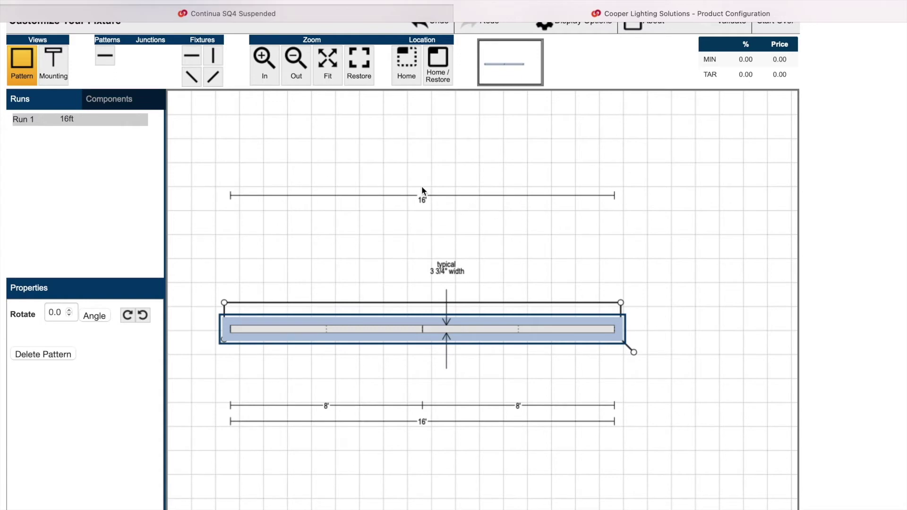
left_click_drag(623, 330, 569, 338)
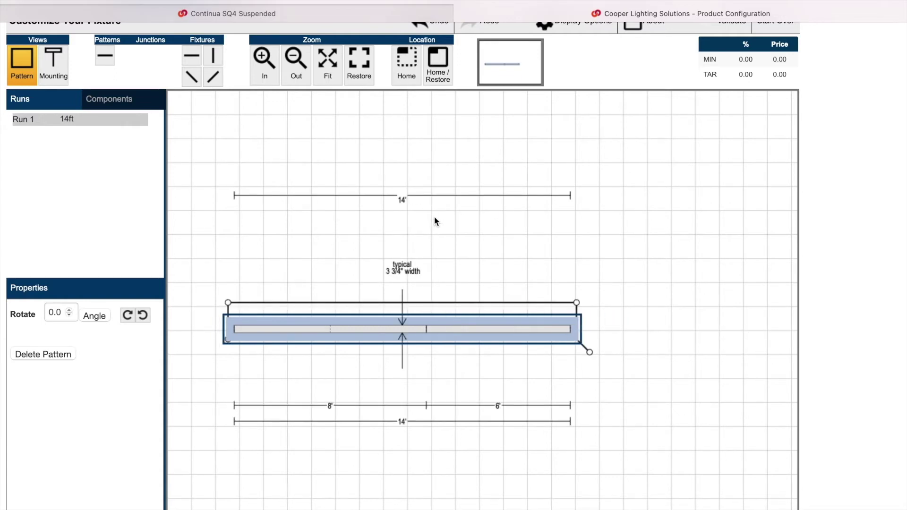
left_click_drag(580, 334, 670, 341)
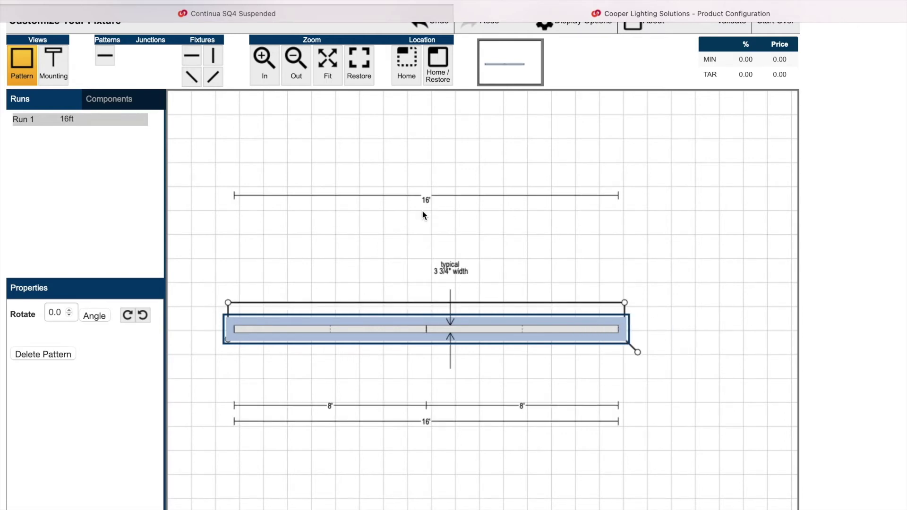
left_click(327, 334)
- Tick Emergency for the first 4-ft section of Run 1, keeping the two 8-ft fixtures
left_click(325, 336)
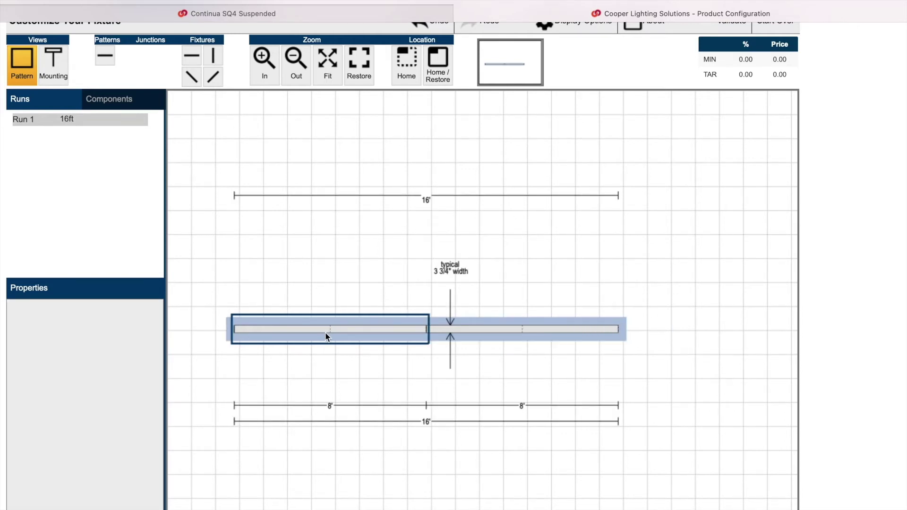
right_click(325, 334)
scroll(353, 483, "down", 2)
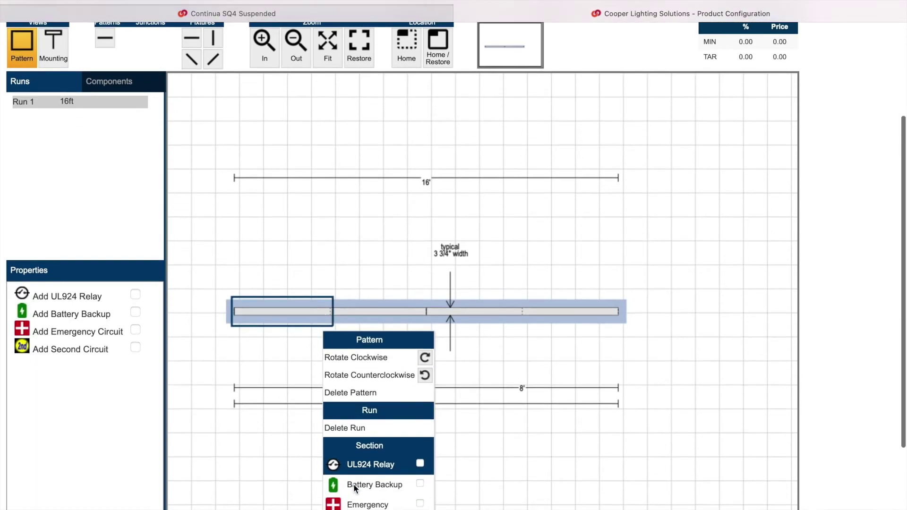
scroll(353, 484, "down", 3)
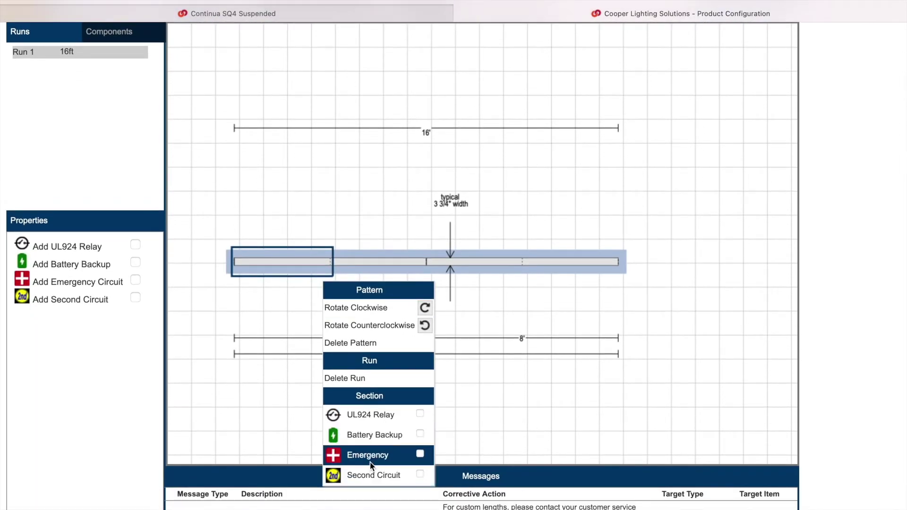
left_click(420, 454)
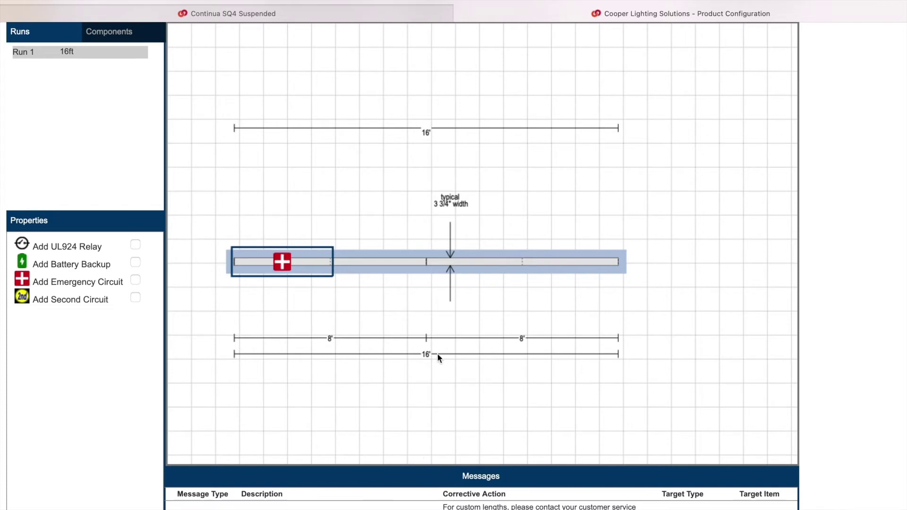
scroll(437, 353, "up", 4)
left_click(390, 330)
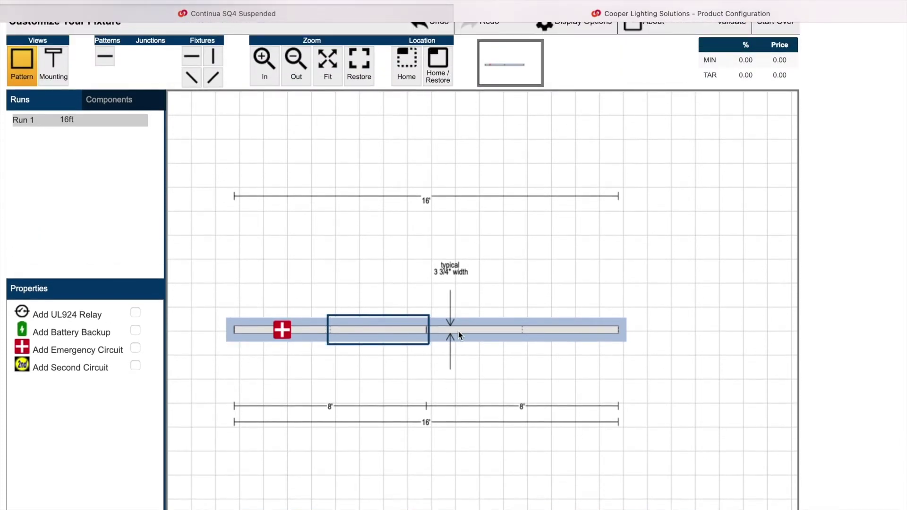
scroll(466, 330, "up", 3)
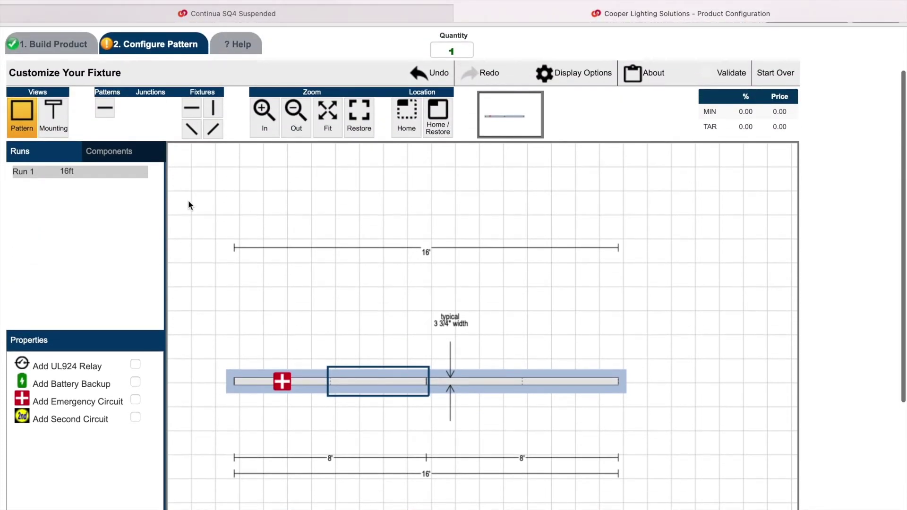
- Switch the run to Mounting view and validate the pattern
left_click(55, 118)
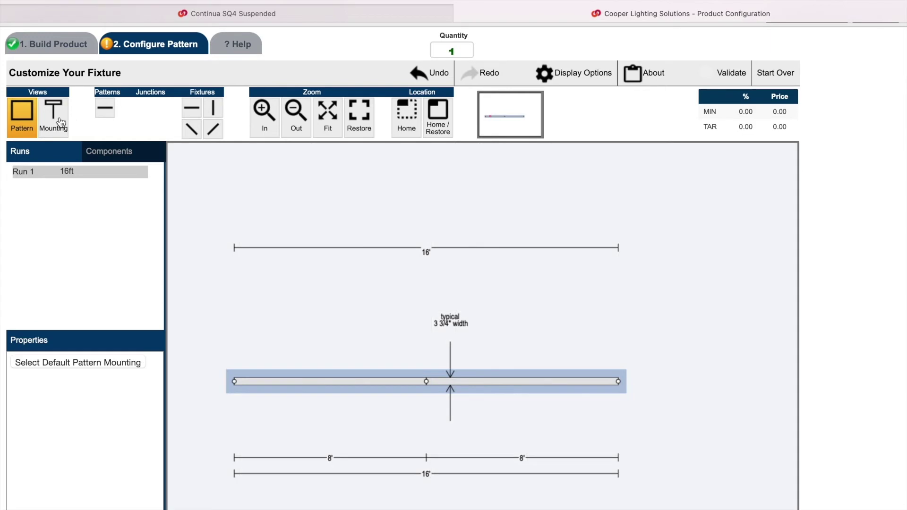
left_click(234, 381)
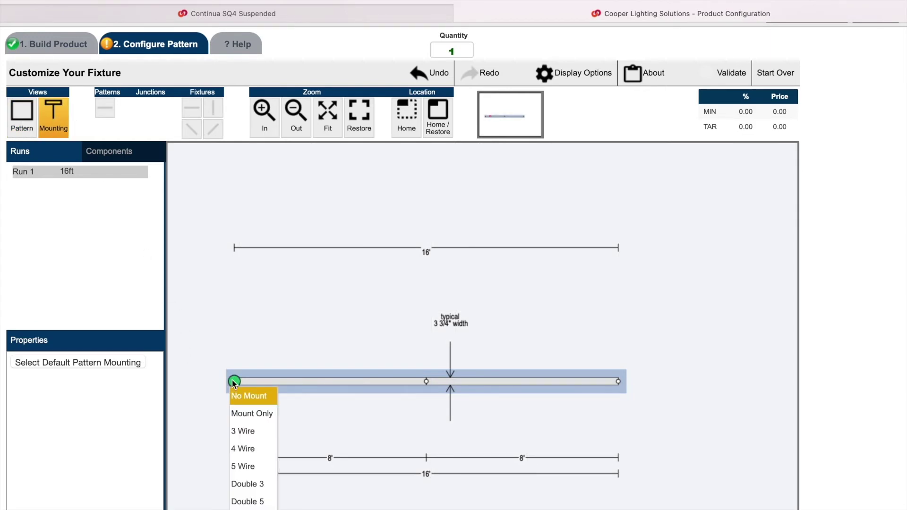
left_click(224, 338)
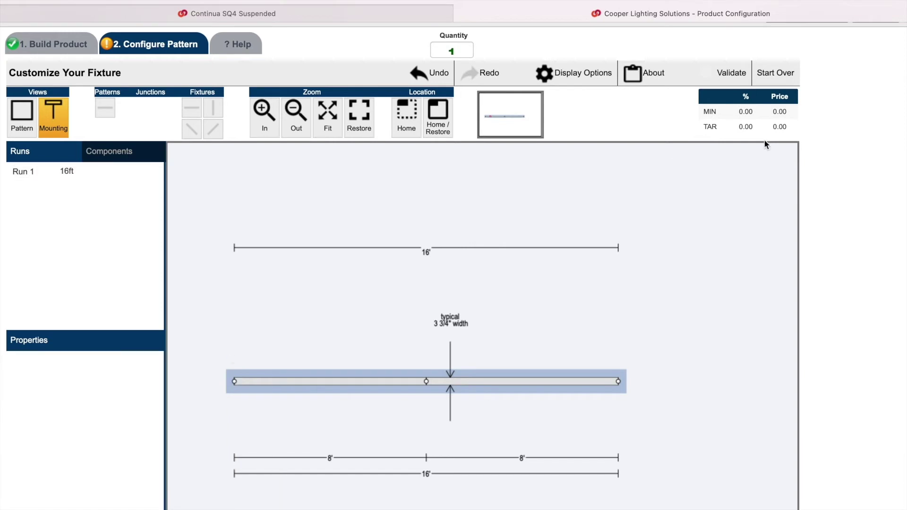
left_click(733, 71)
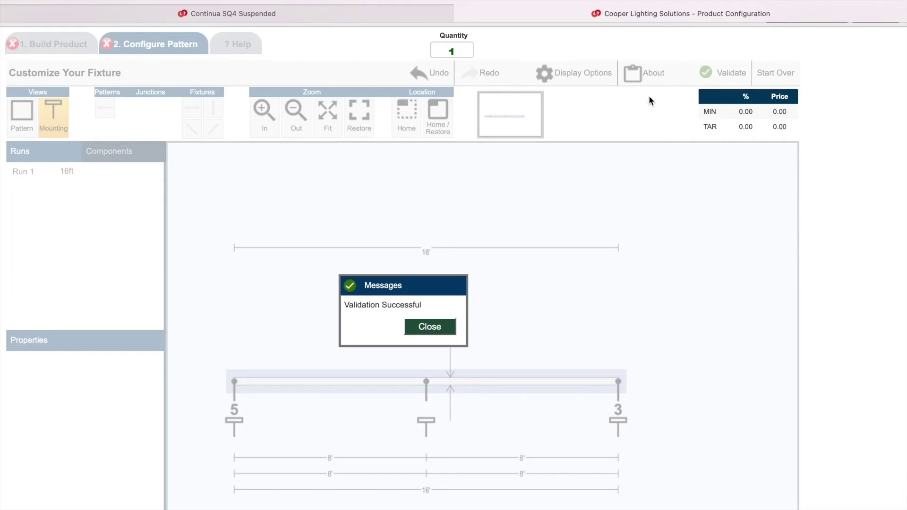
left_click(431, 329)
- Set the left-end mount feed to 3 Wire and validate the pattern again
scroll(434, 334, "down", 4)
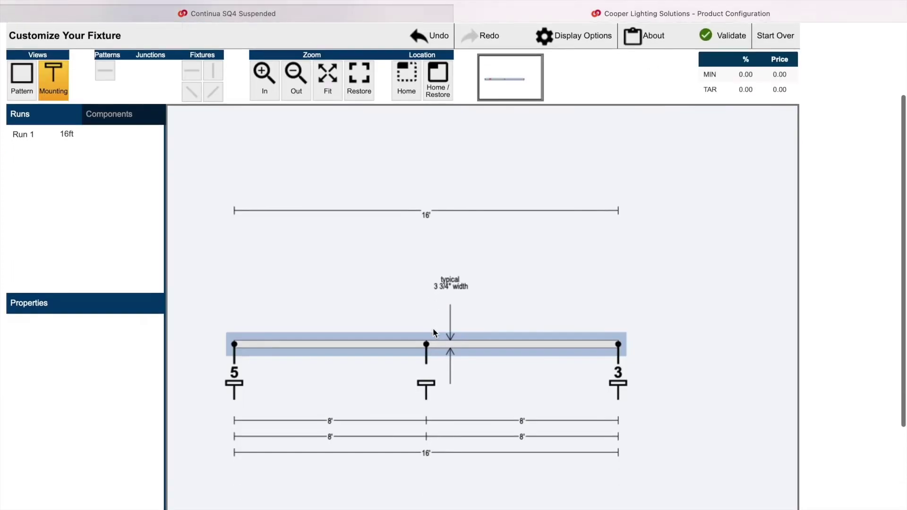
scroll(435, 333, "up", 1)
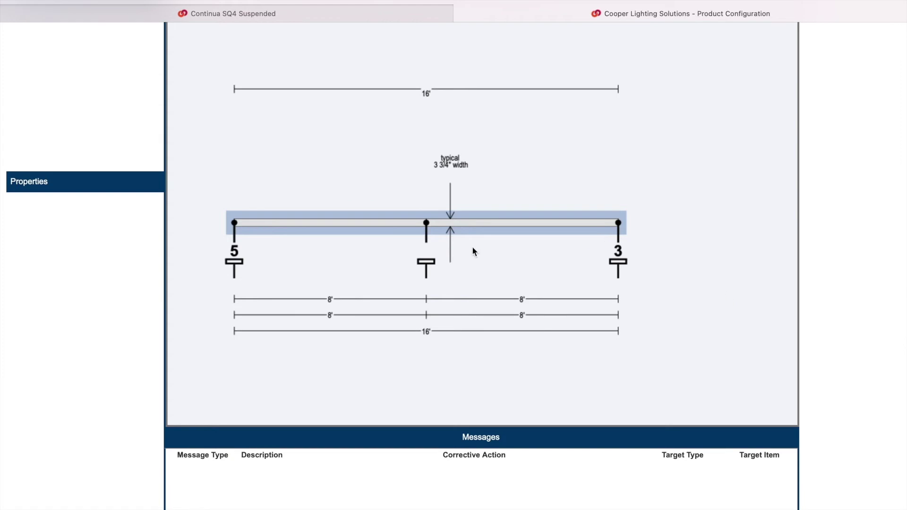
scroll(473, 250, "up", 3)
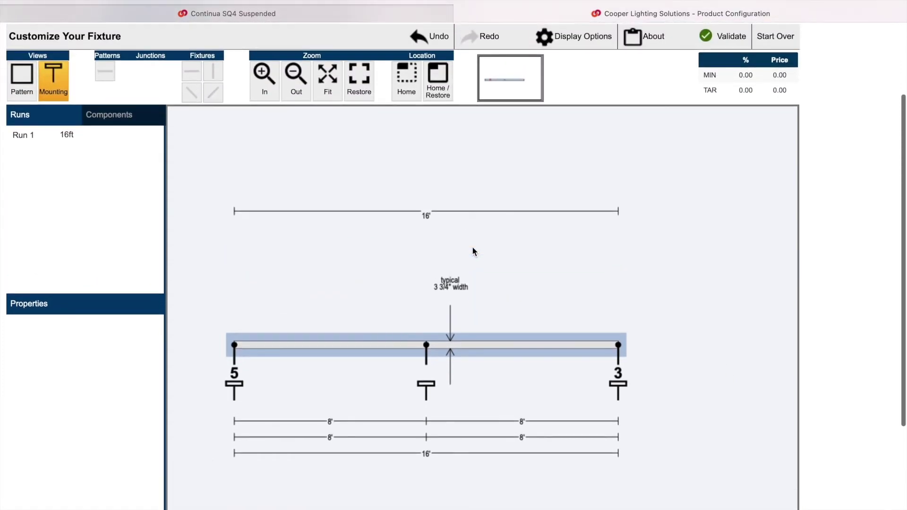
scroll(474, 250, "up", 1)
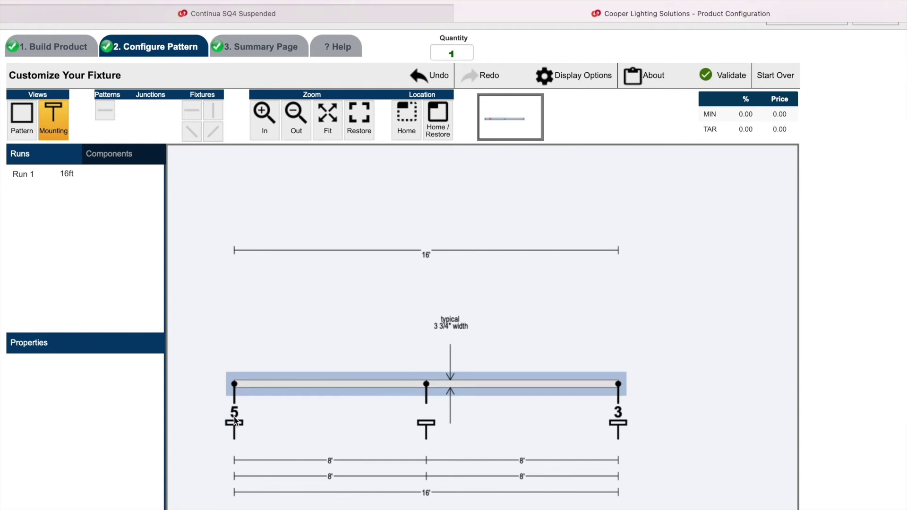
left_click(234, 388)
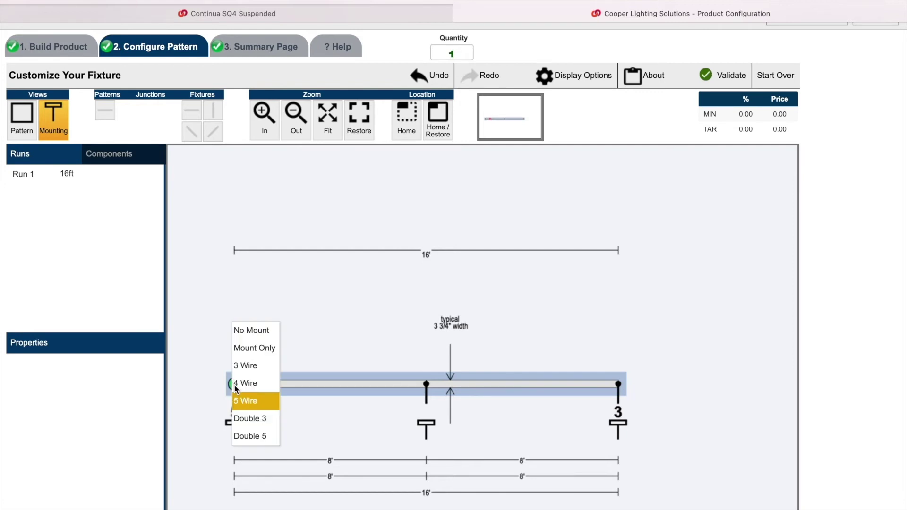
left_click(247, 365)
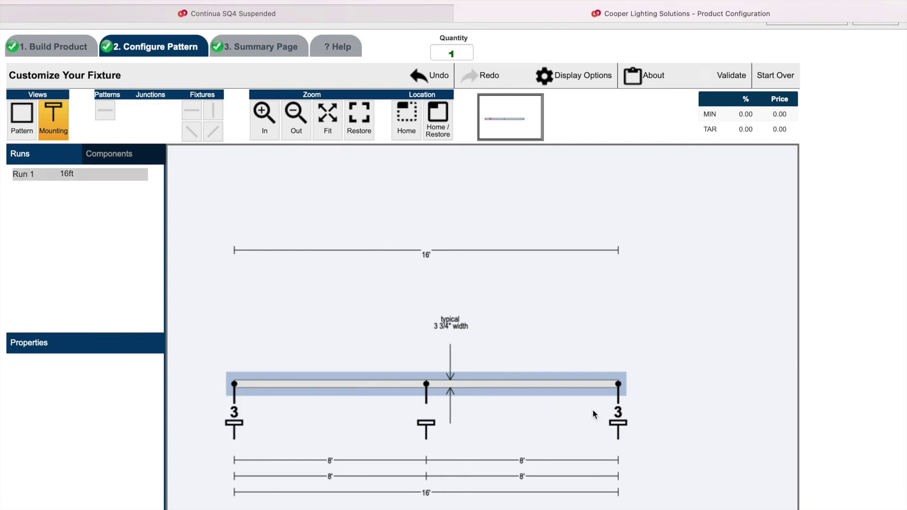
left_click(723, 75)
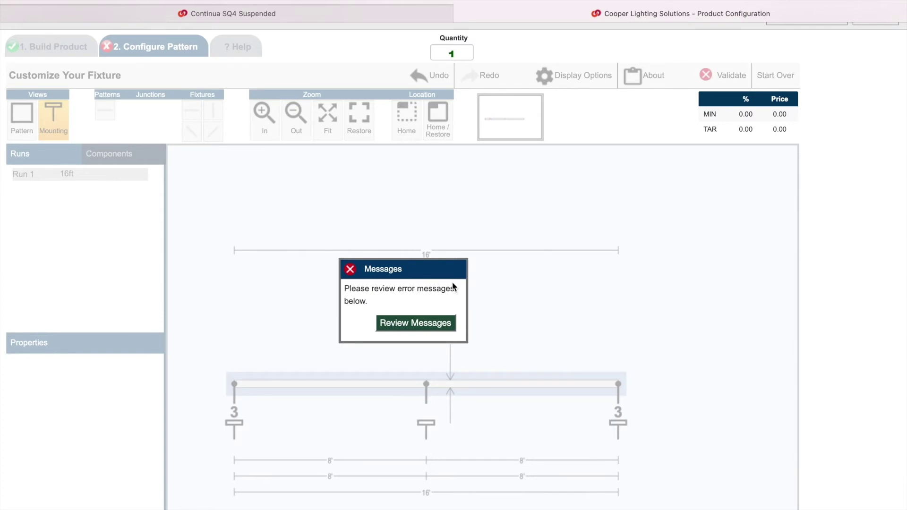
- Review the validation errors and change the right-end mount feed to 5 Wire
scroll(452, 285, "down", 5)
left_click(415, 137)
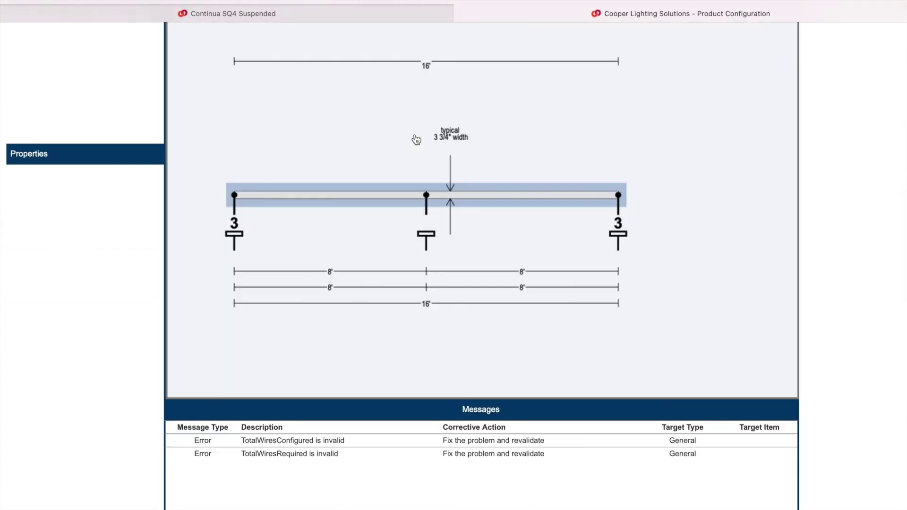
left_click(618, 195)
left_click(627, 249)
- Revalidate the pattern and open the summary listing SQ4-F-050U/100D-935-1E-UNV-STD-W-AC48-XX-16
scroll(628, 242, "up", 5)
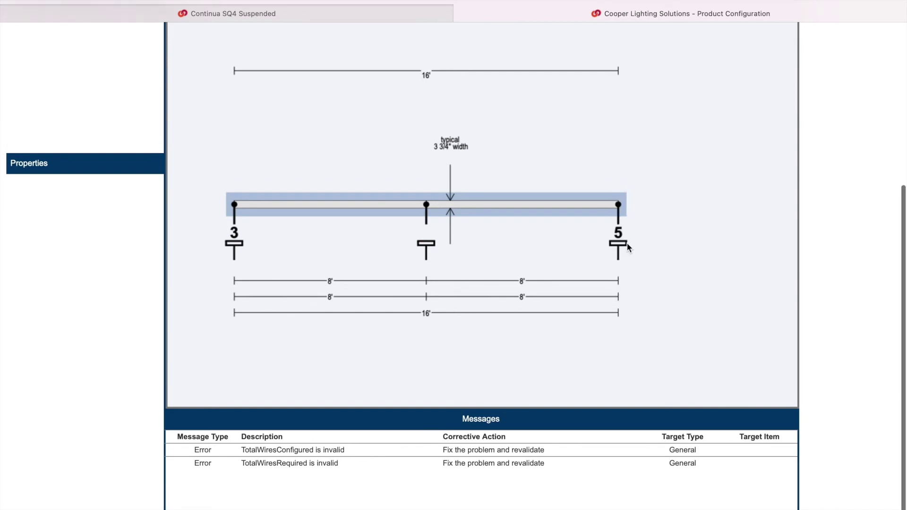
left_click(727, 74)
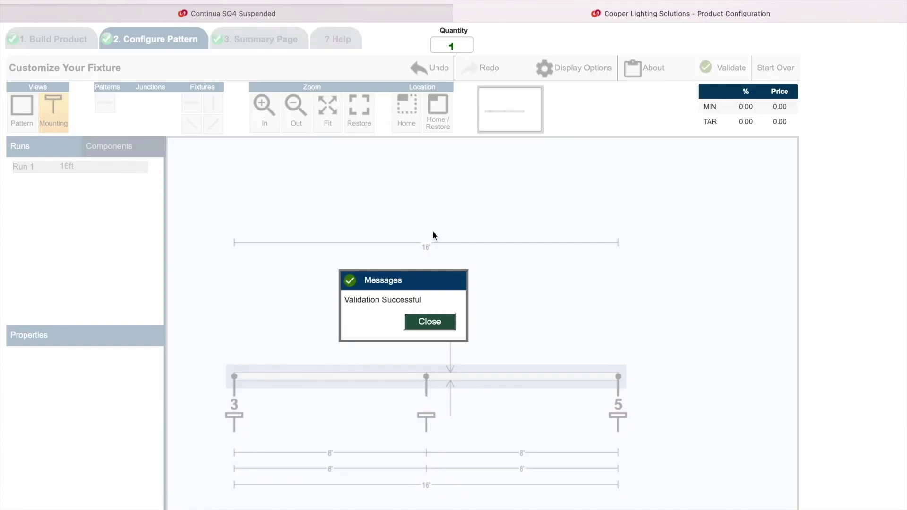
left_click(428, 321)
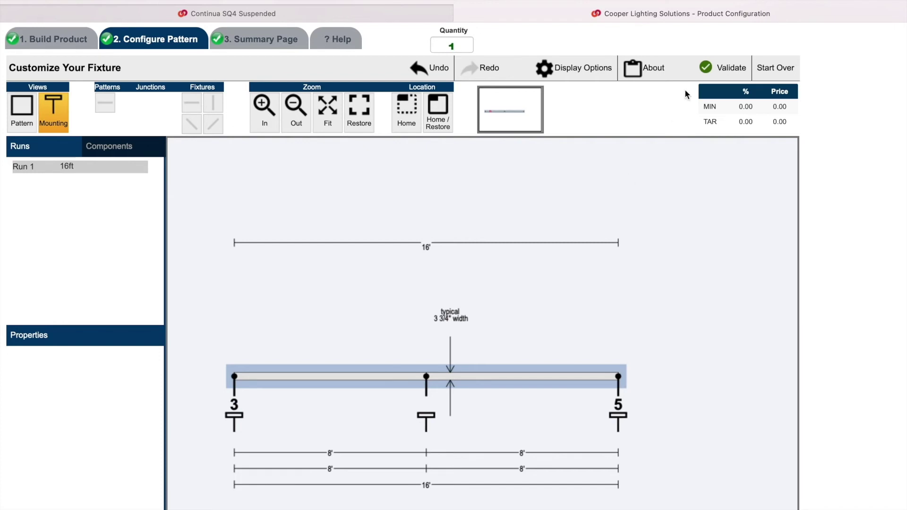
left_click(260, 41)
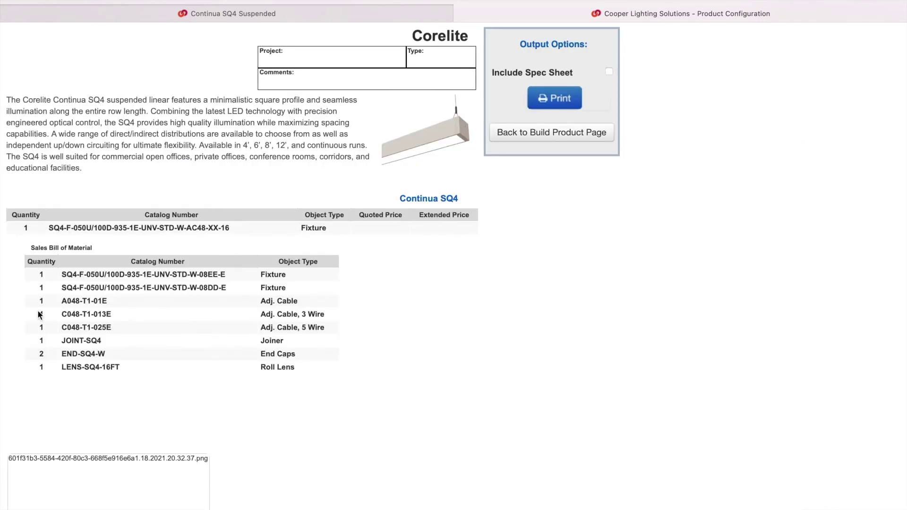
- Go back from the summary to the 2. Configure Pattern step showing Run 1
scroll(114, 406, "up", 3)
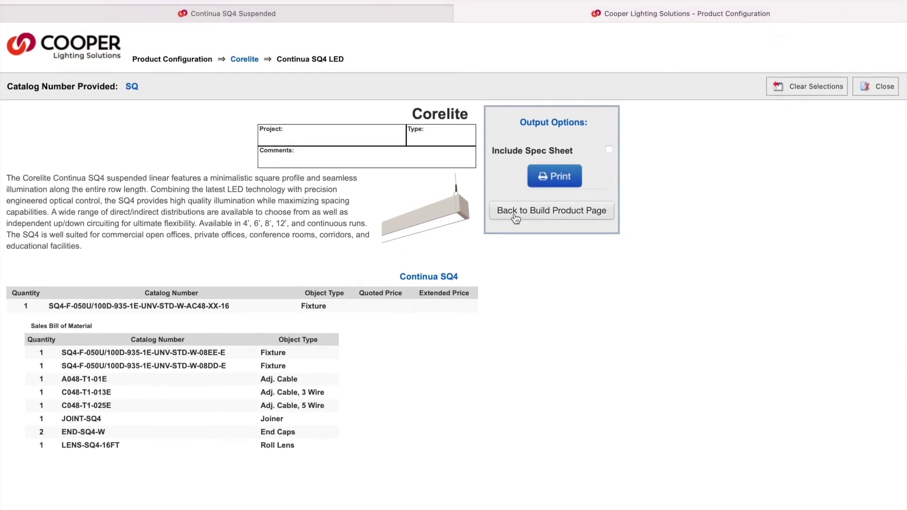
left_click(515, 215)
scroll(416, 212, "down", 1)
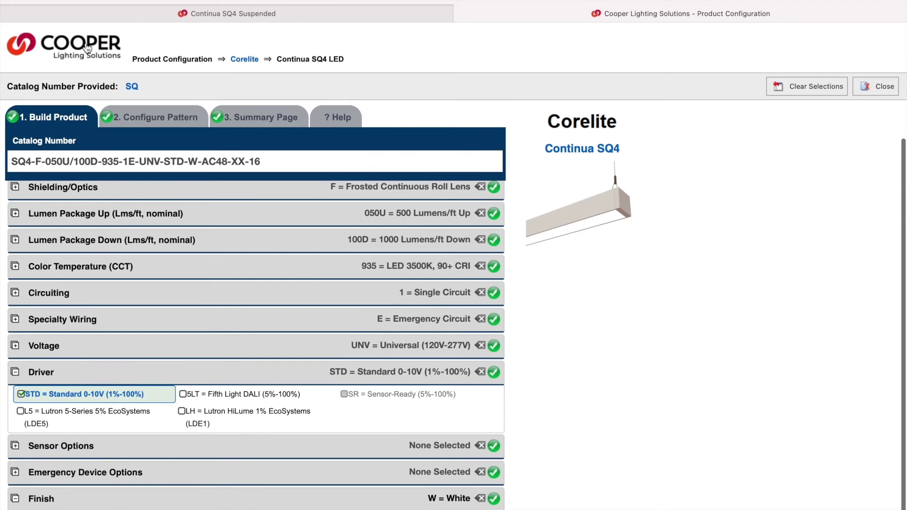
left_click(156, 117)
- Deselect the run pattern and follow the Corelite breadcrumb to the product search page
scroll(537, 304, "down", 3)
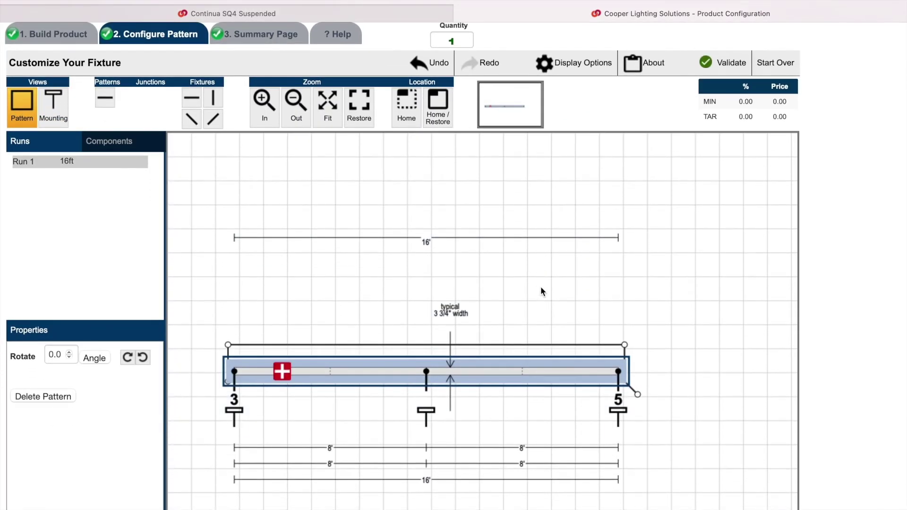
left_click(543, 292)
scroll(219, 346, "up", 3)
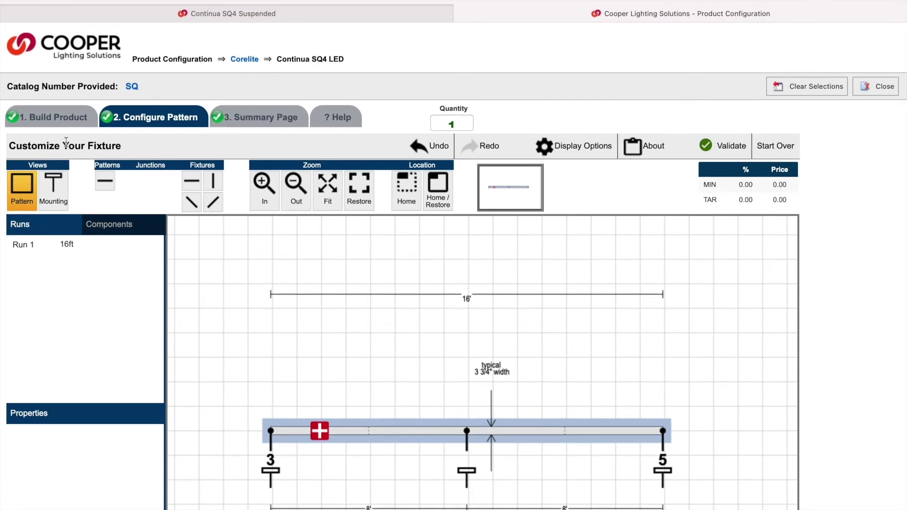
left_click(240, 64)
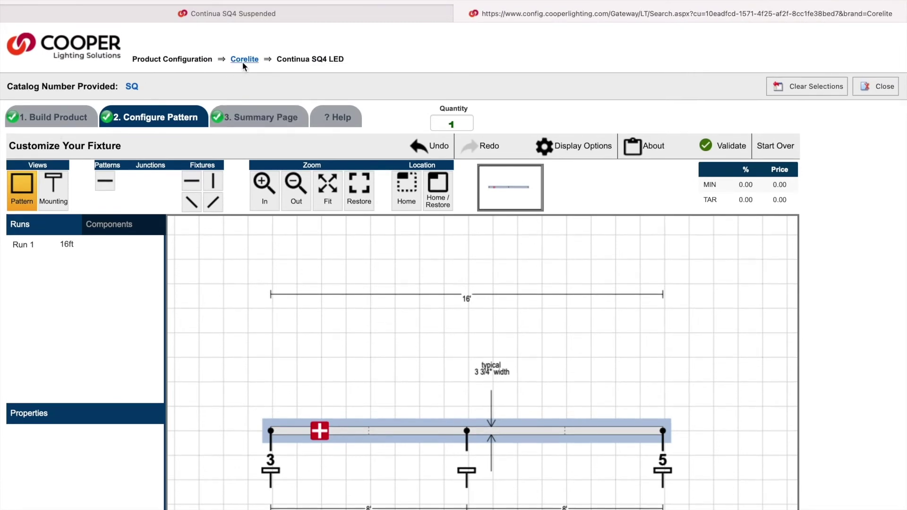
- Browse the Corelite results, then swap the Brand filter from Corelite to McGraw-Edison
scroll(326, 213, "down", 5)
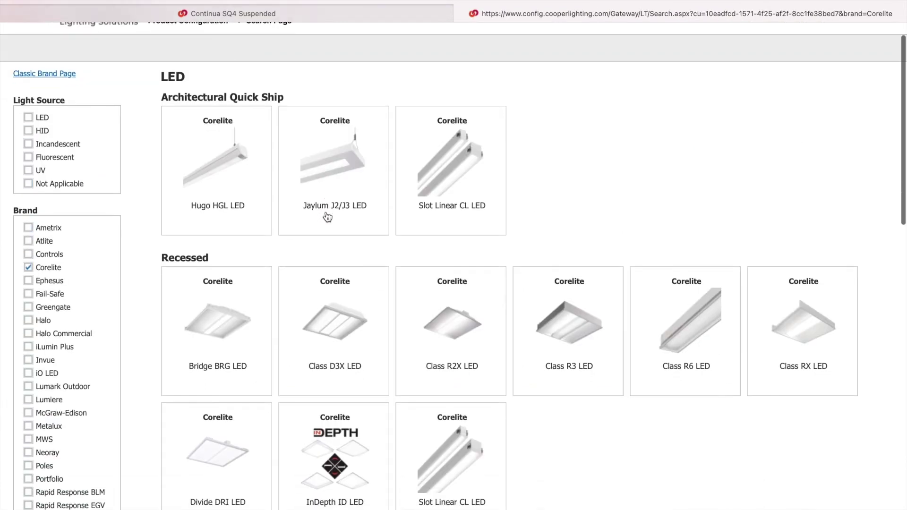
scroll(327, 216, "down", 8)
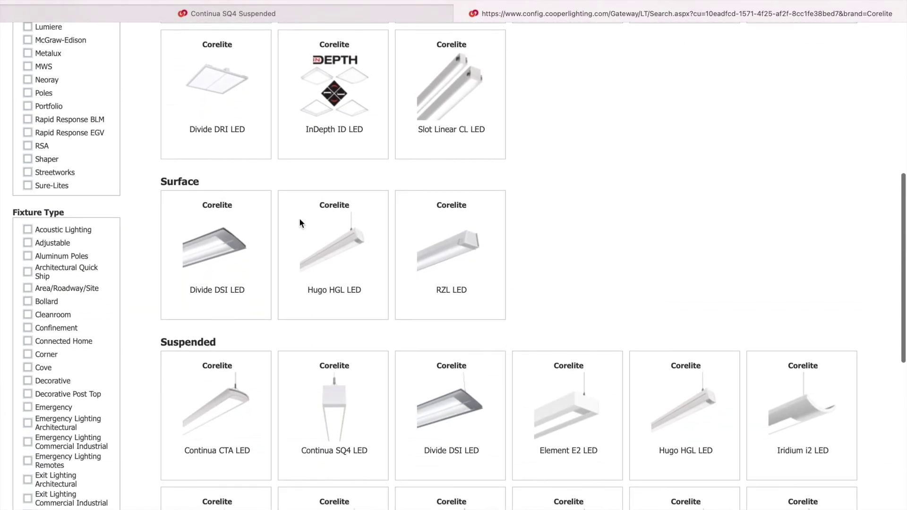
scroll(300, 221, "up", 5)
scroll(299, 217, "up", 5)
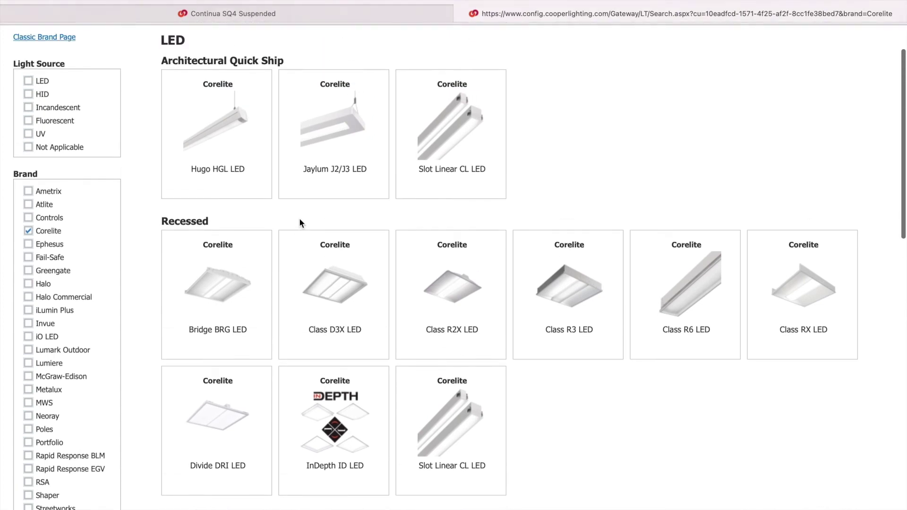
left_click(56, 241)
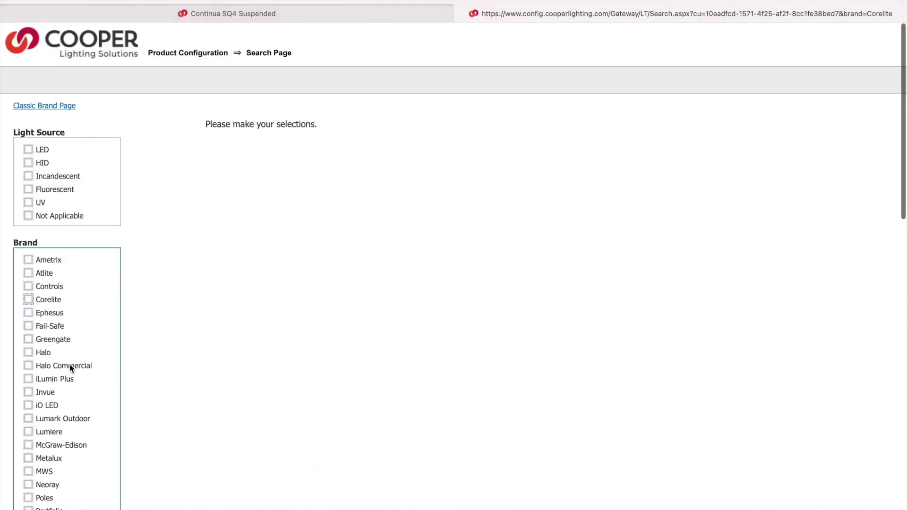
scroll(69, 364, "down", 1)
left_click(70, 406)
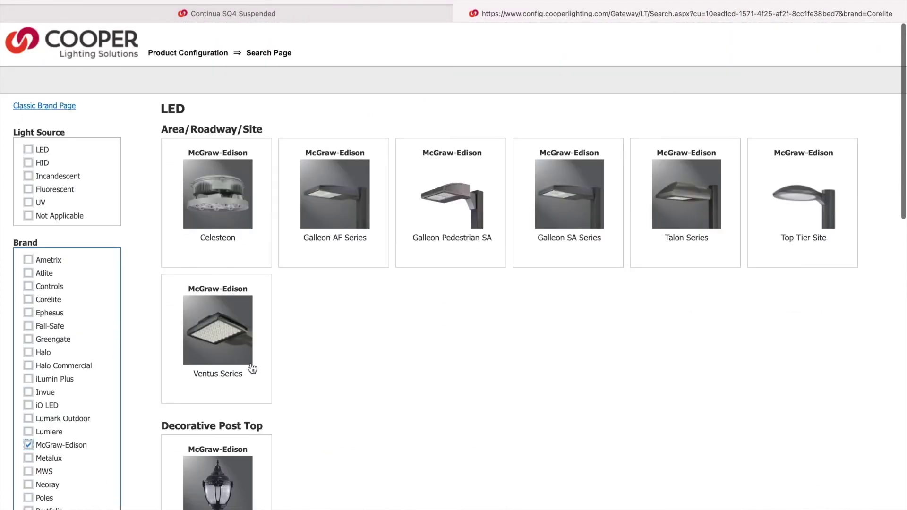
- Replace the McGraw-Edison filter with Metalux and browse the Metalux Recessed products
scroll(252, 368, "down", 2)
scroll(260, 380, "up", 1)
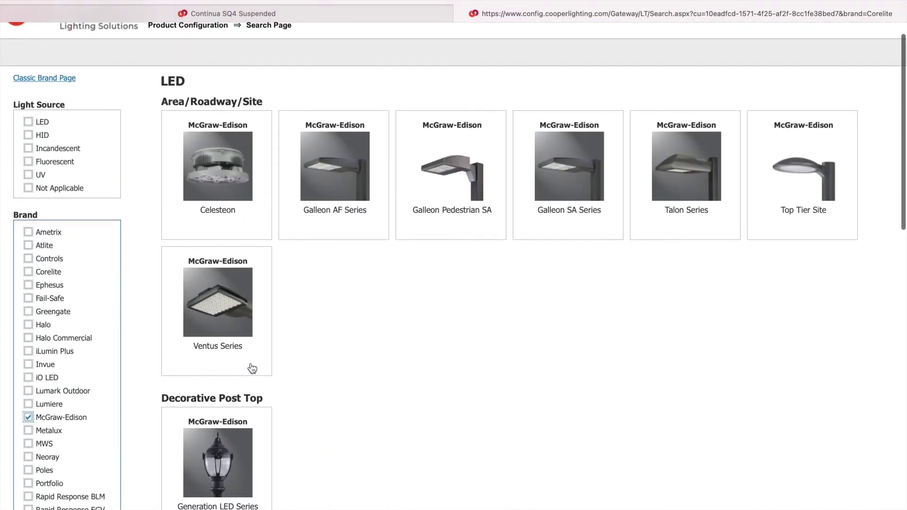
left_click(33, 418)
left_click(47, 456)
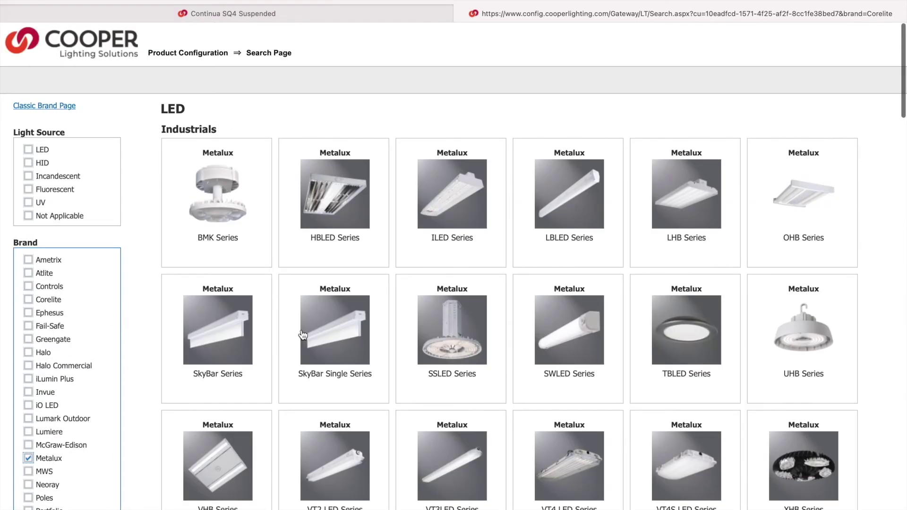
scroll(469, 265, "down", 8)
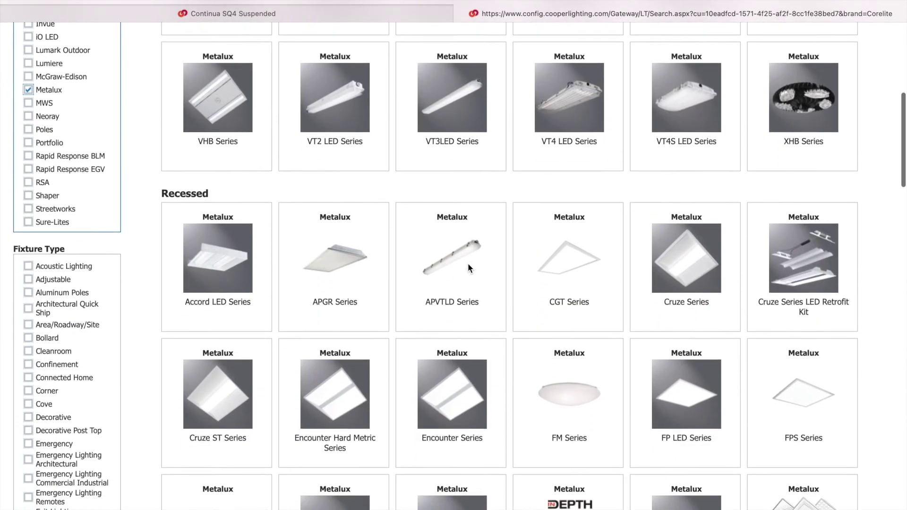
scroll(468, 265, "down", 7)
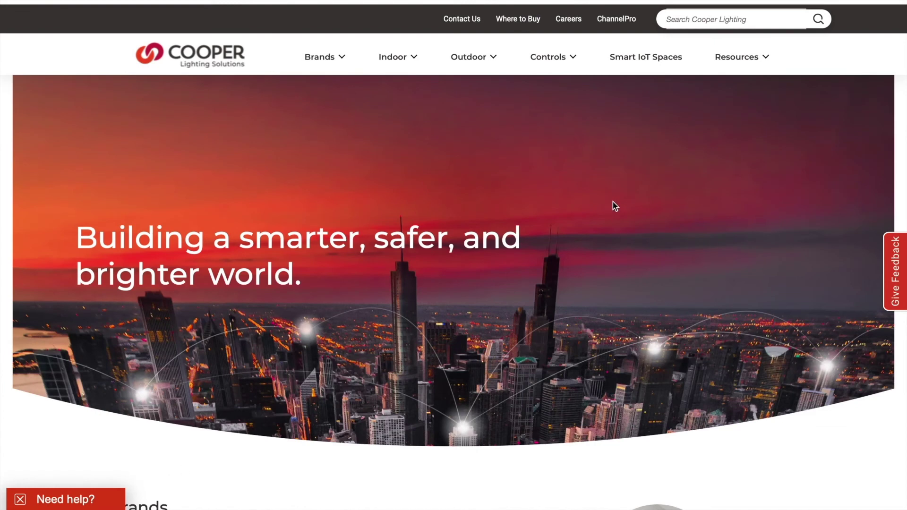
- Search the Cooper Lighting site for 'led recessed slot'
left_click(707, 29)
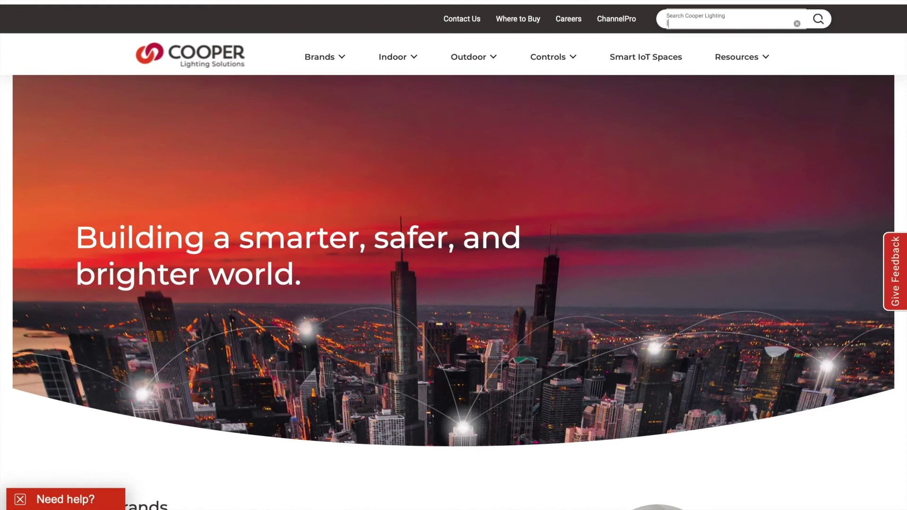
type("led recessed slot")
key("Return")
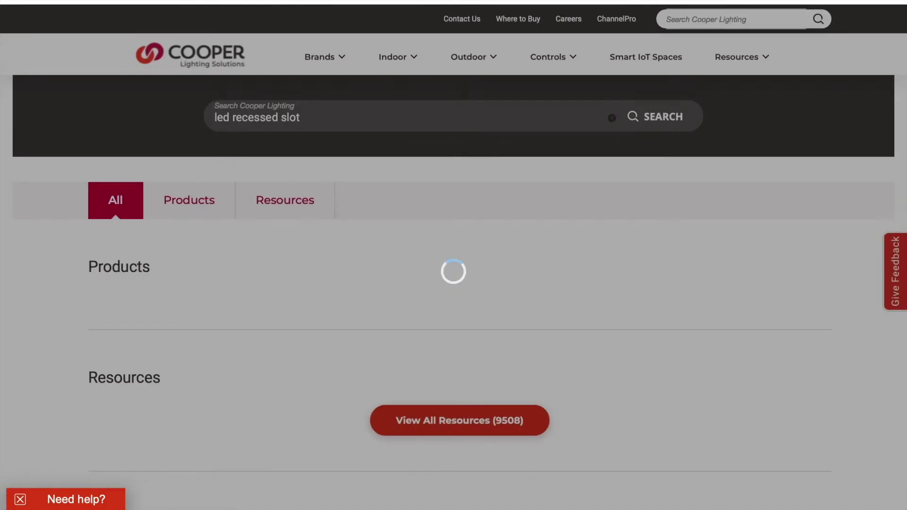
scroll(453, 255, "down", 1)
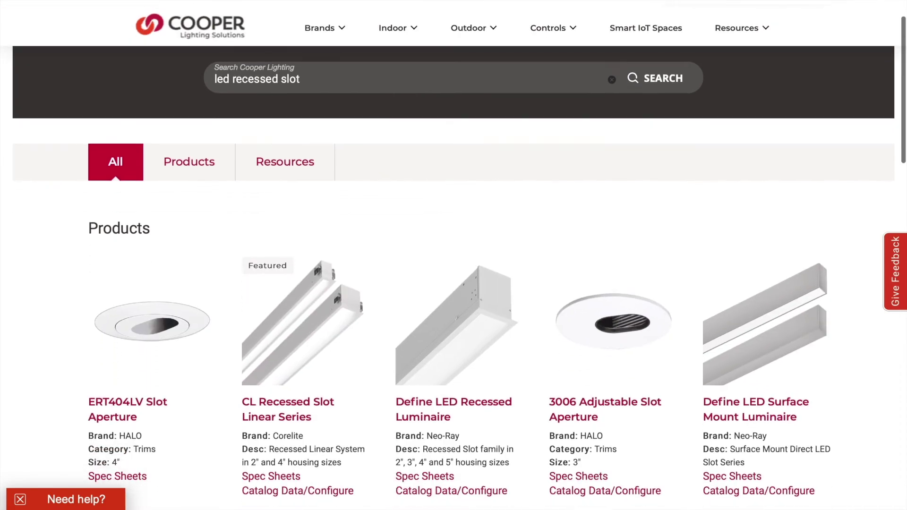
- Open the Define LED Recessed Luminaire spec sheets and launch the Define Series (Gen 2) Recessed configurator
left_click(469, 292)
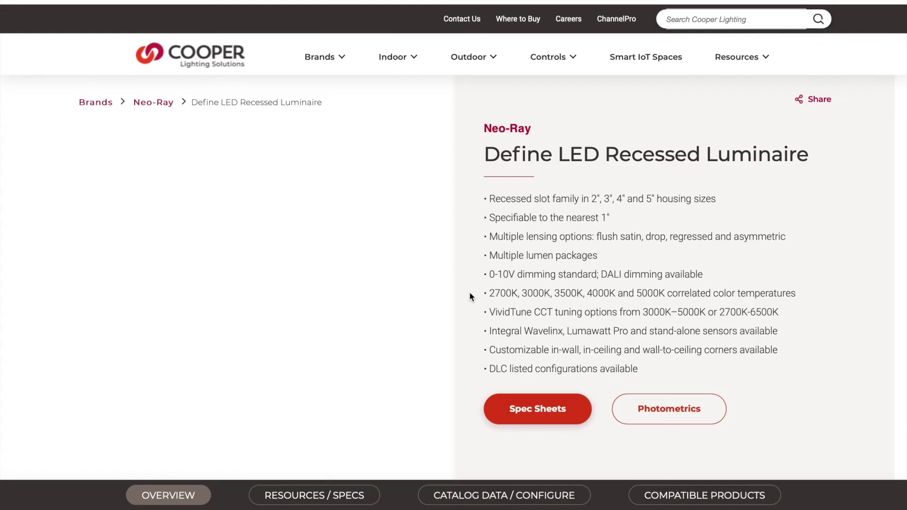
left_click(524, 412)
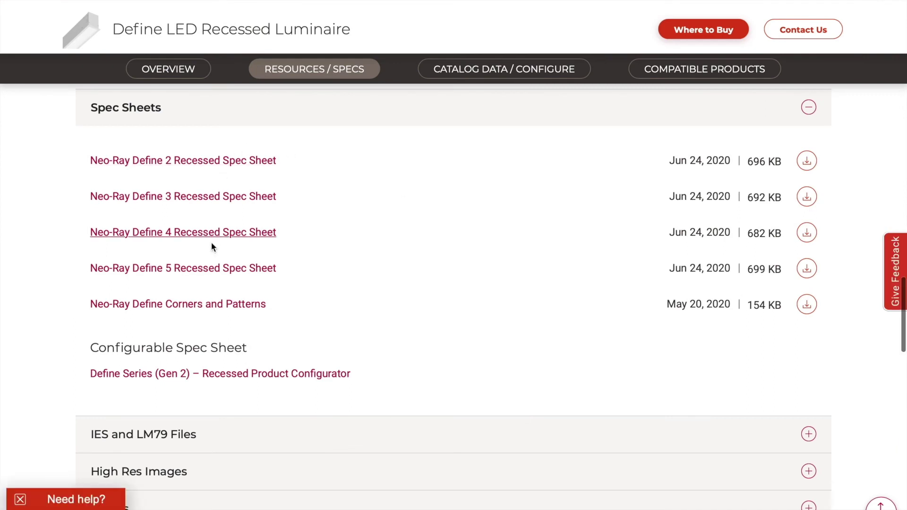
left_click(223, 375)
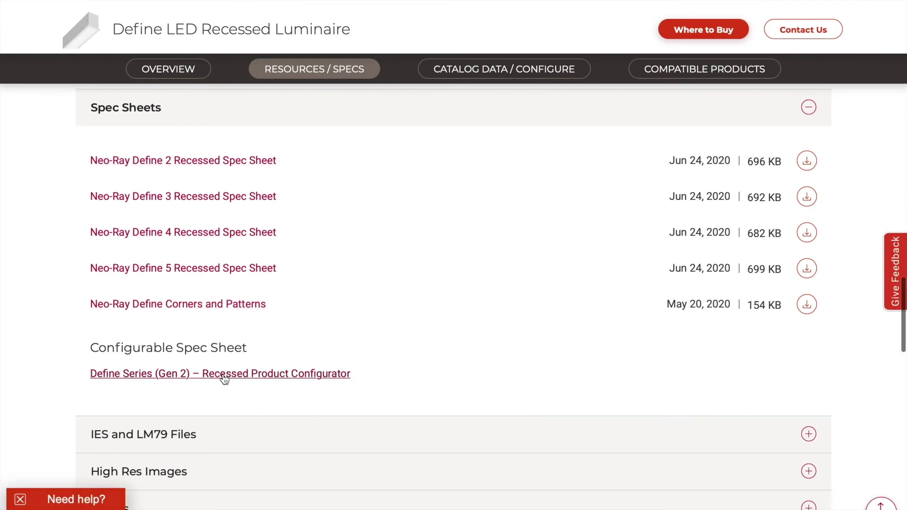
scroll(206, 284, "down", 1)
- Configure S123 with 560D, 935, FSR mud-in ceiling, RUN/PATTERN, satin diffuser and Silver finish
left_click(184, 245)
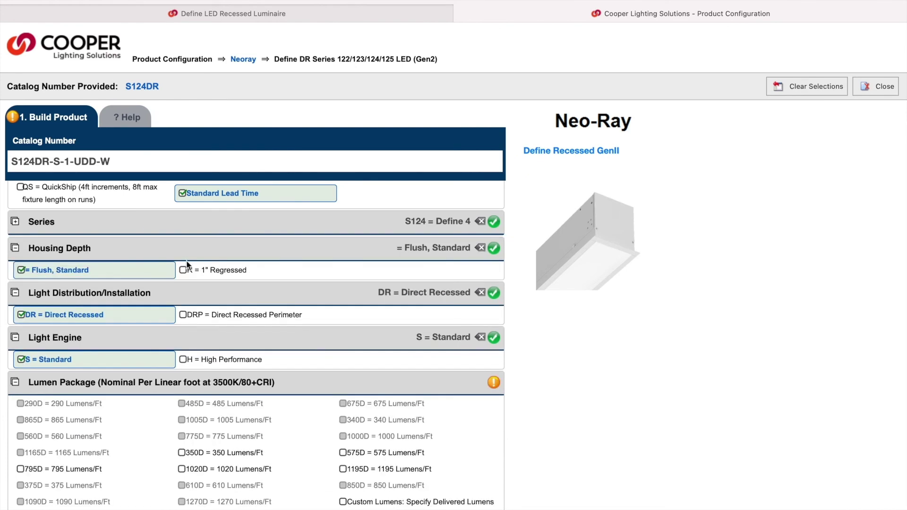
scroll(184, 279, "down", 3)
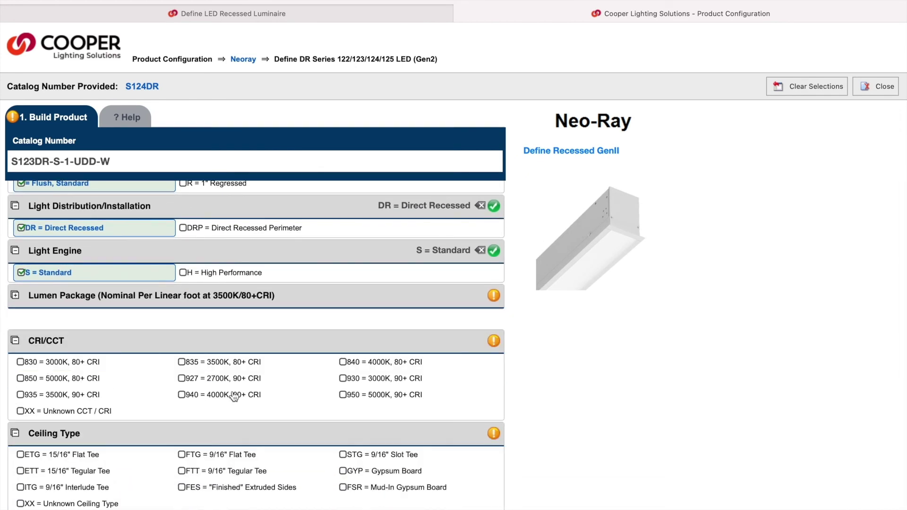
left_click(70, 399)
left_click(369, 412)
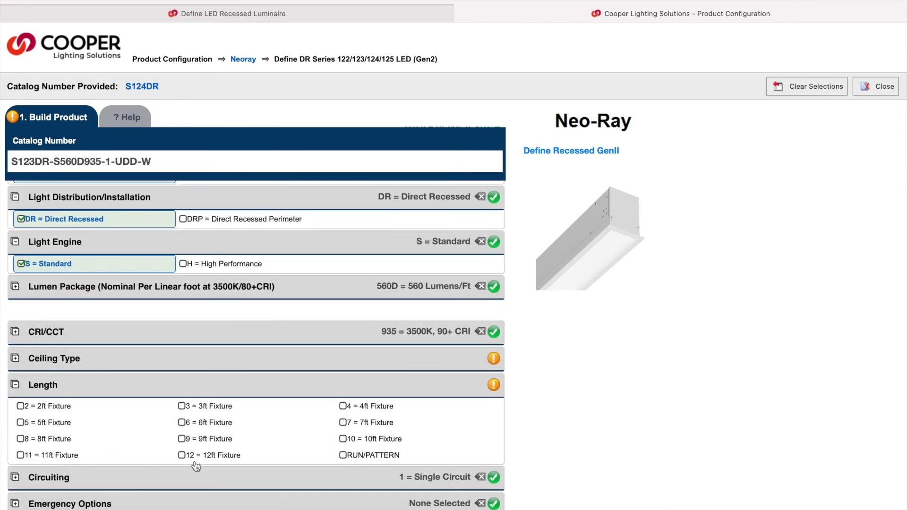
left_click(354, 455)
scroll(353, 356, "down", 7)
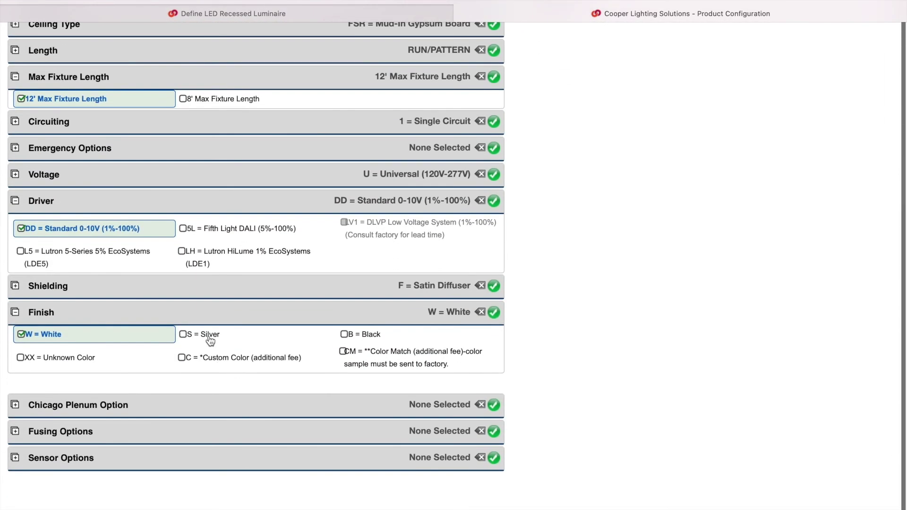
left_click(202, 340)
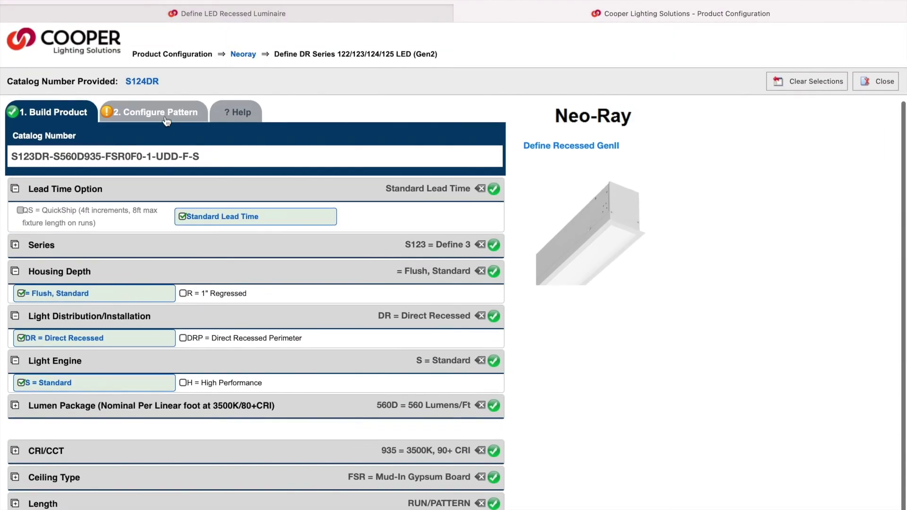
left_click(163, 113)
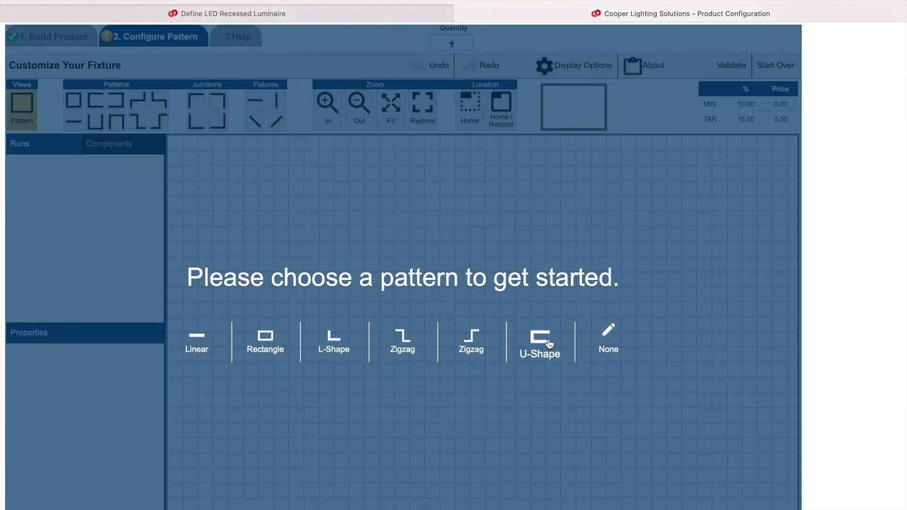
- Create a 20 by 16 ft Rectangle pattern, then drag its runs to resize it
left_click(260, 347)
key("BackSpace")
key("BackSpace")
key("BackSpace")
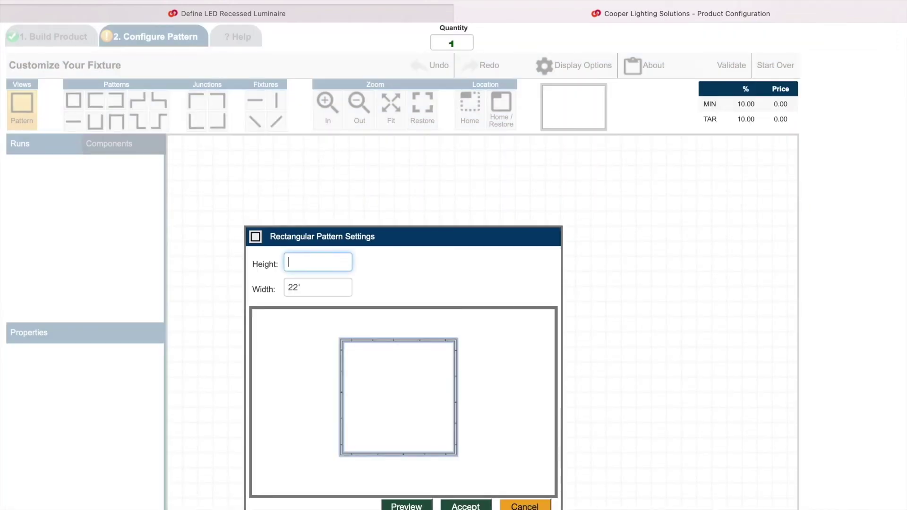
type("20")
key("Tab")
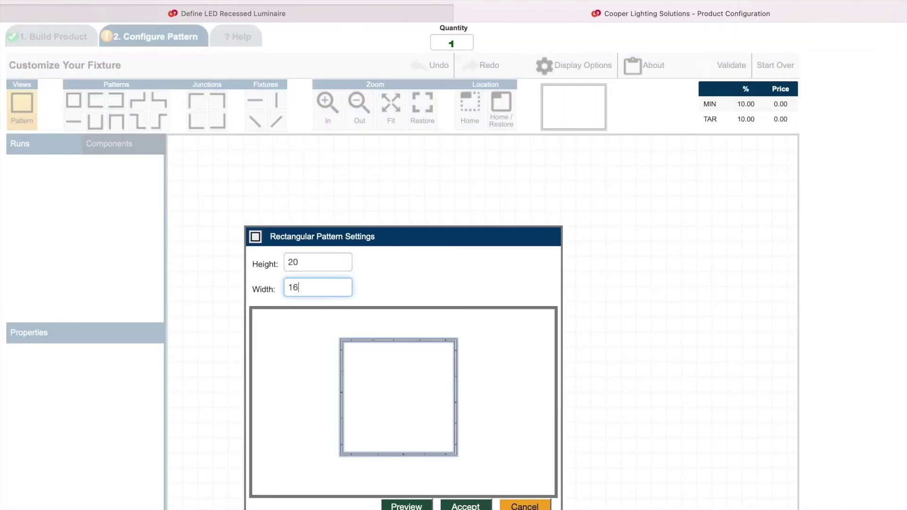
left_click(465, 505)
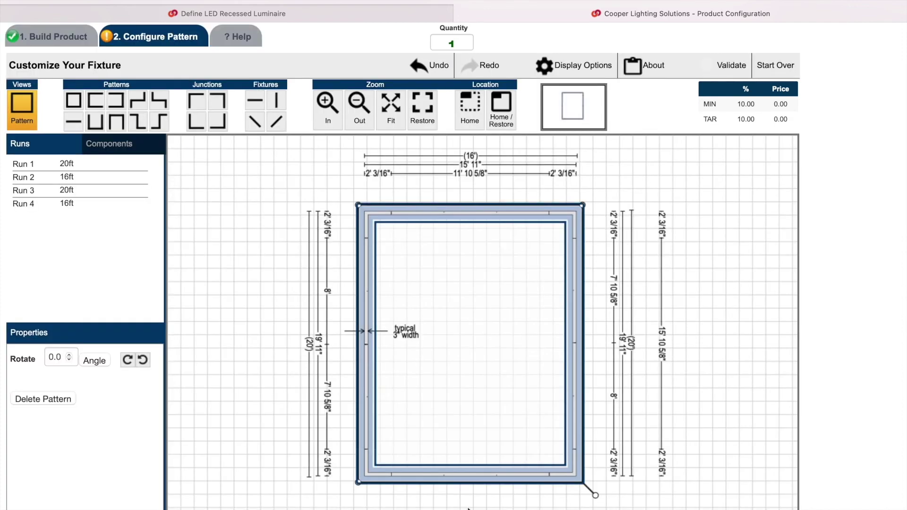
scroll(488, 302, "down", 2)
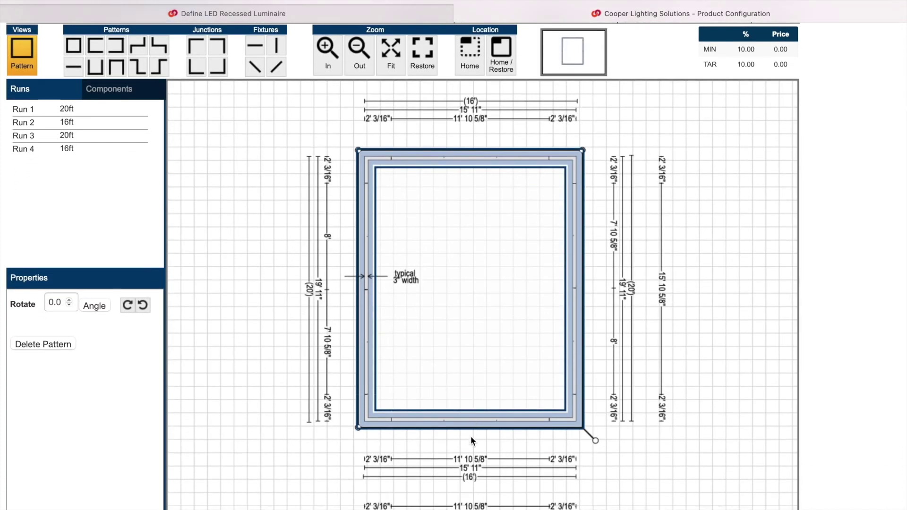
left_click_drag(472, 439, 468, 461)
left_click_drag(591, 306, 571, 305)
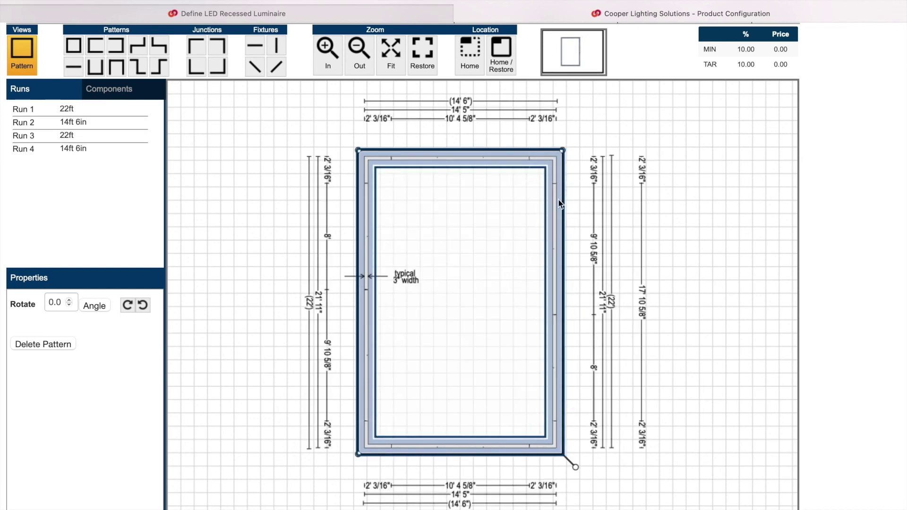
- Add an emergency circuit to one right-run fixture, validate, and open the S123DR summary
left_click(552, 211)
left_click(552, 211)
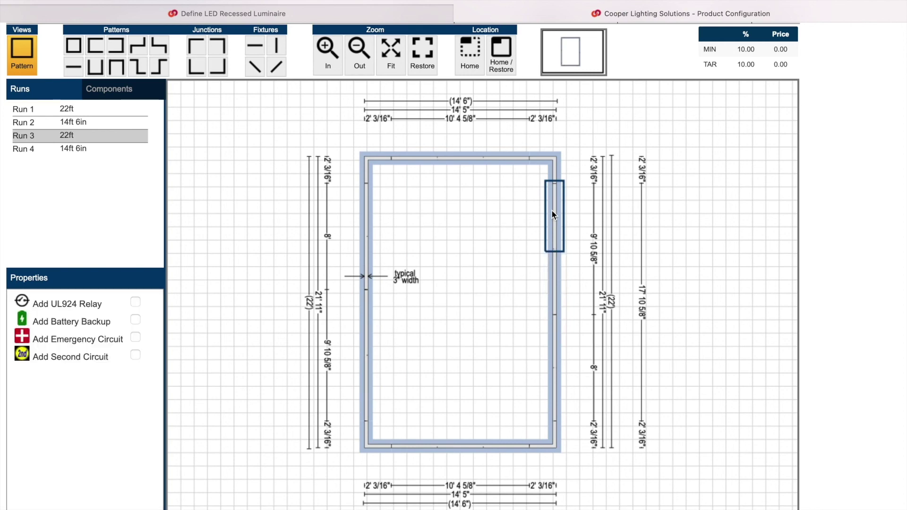
left_click(136, 339)
scroll(376, 363, "up", 2)
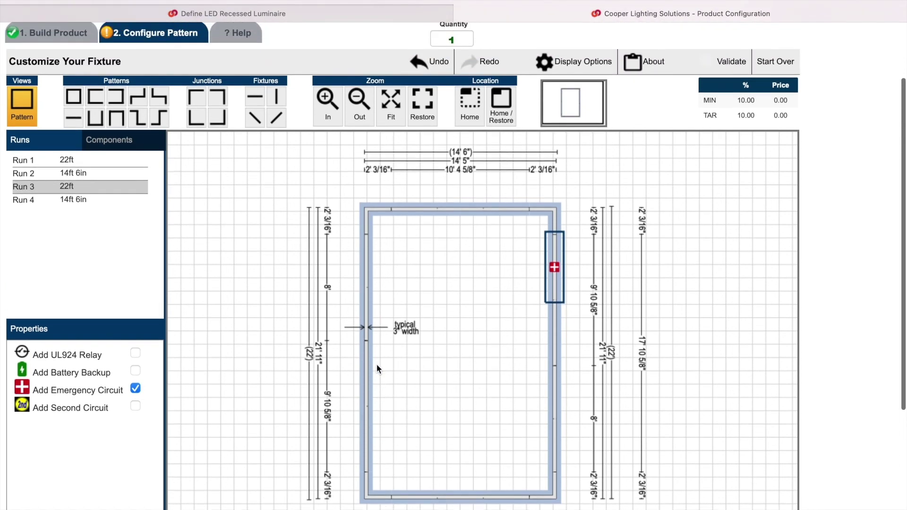
left_click(723, 65)
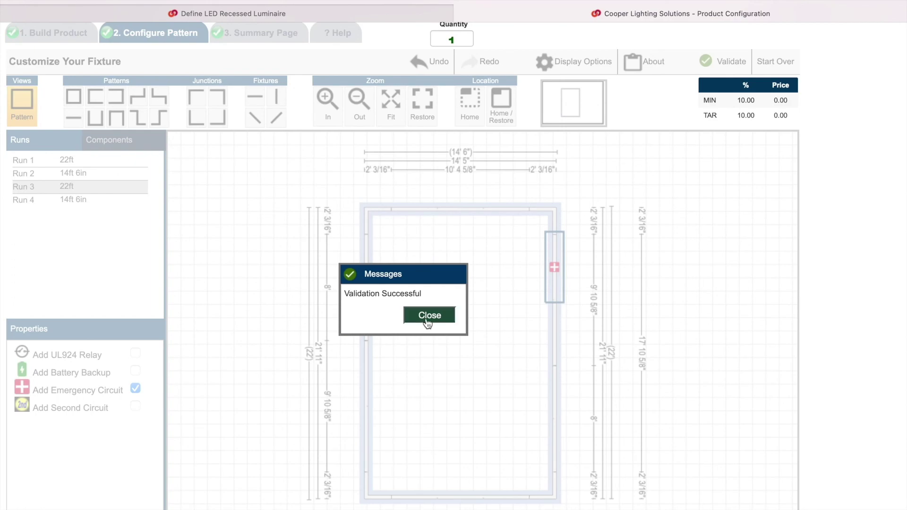
left_click(428, 317)
left_click(257, 35)
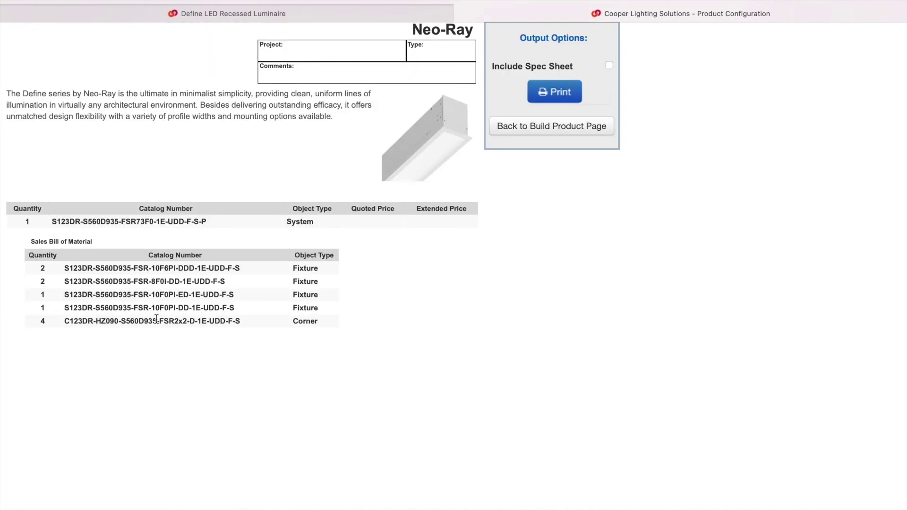